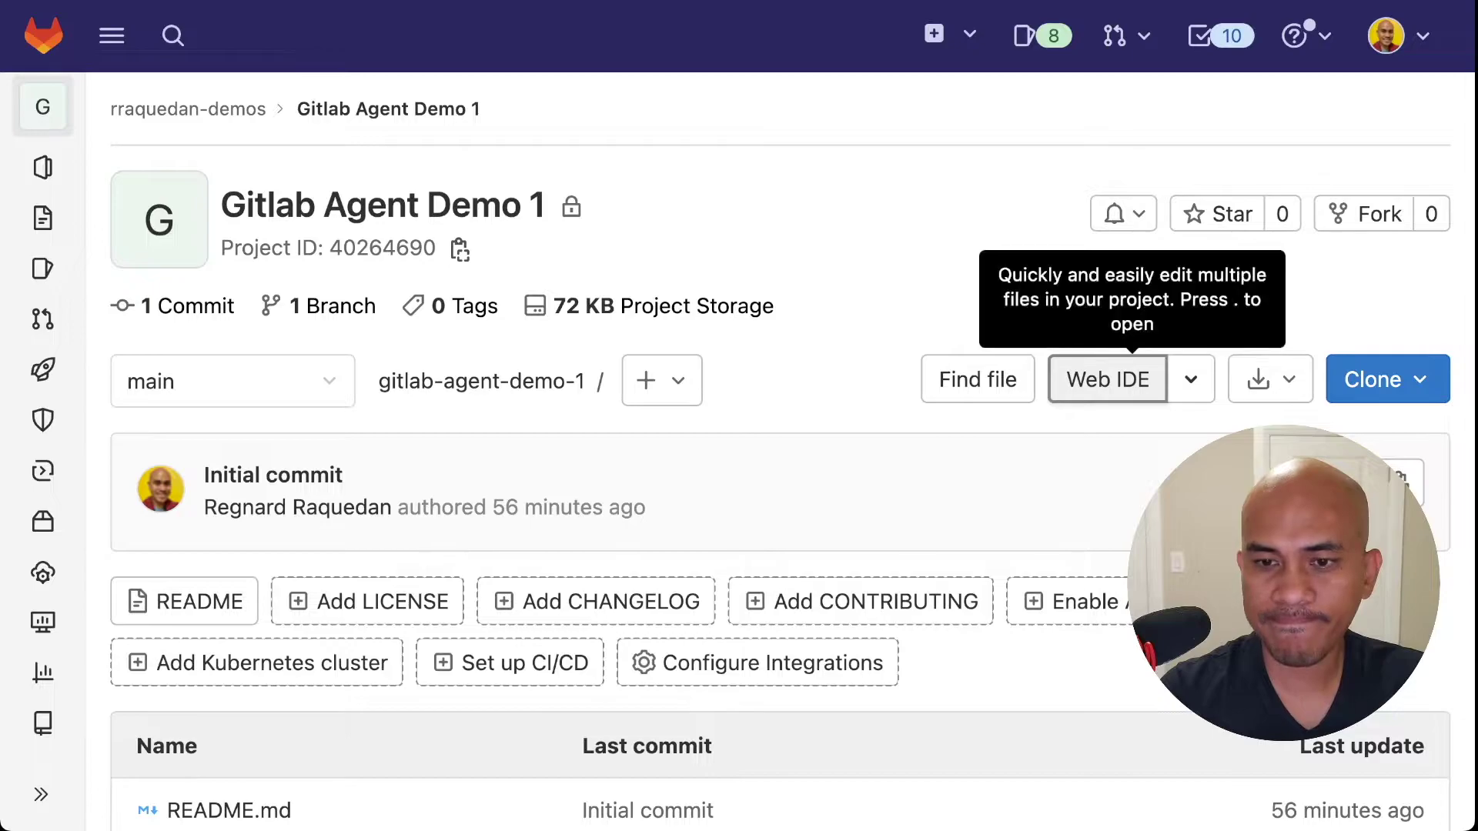
Step: Open the Gitlab Agent Demo 1 project in the Web IDE
{"action": "left_click", "coordinate": [1107, 380]}
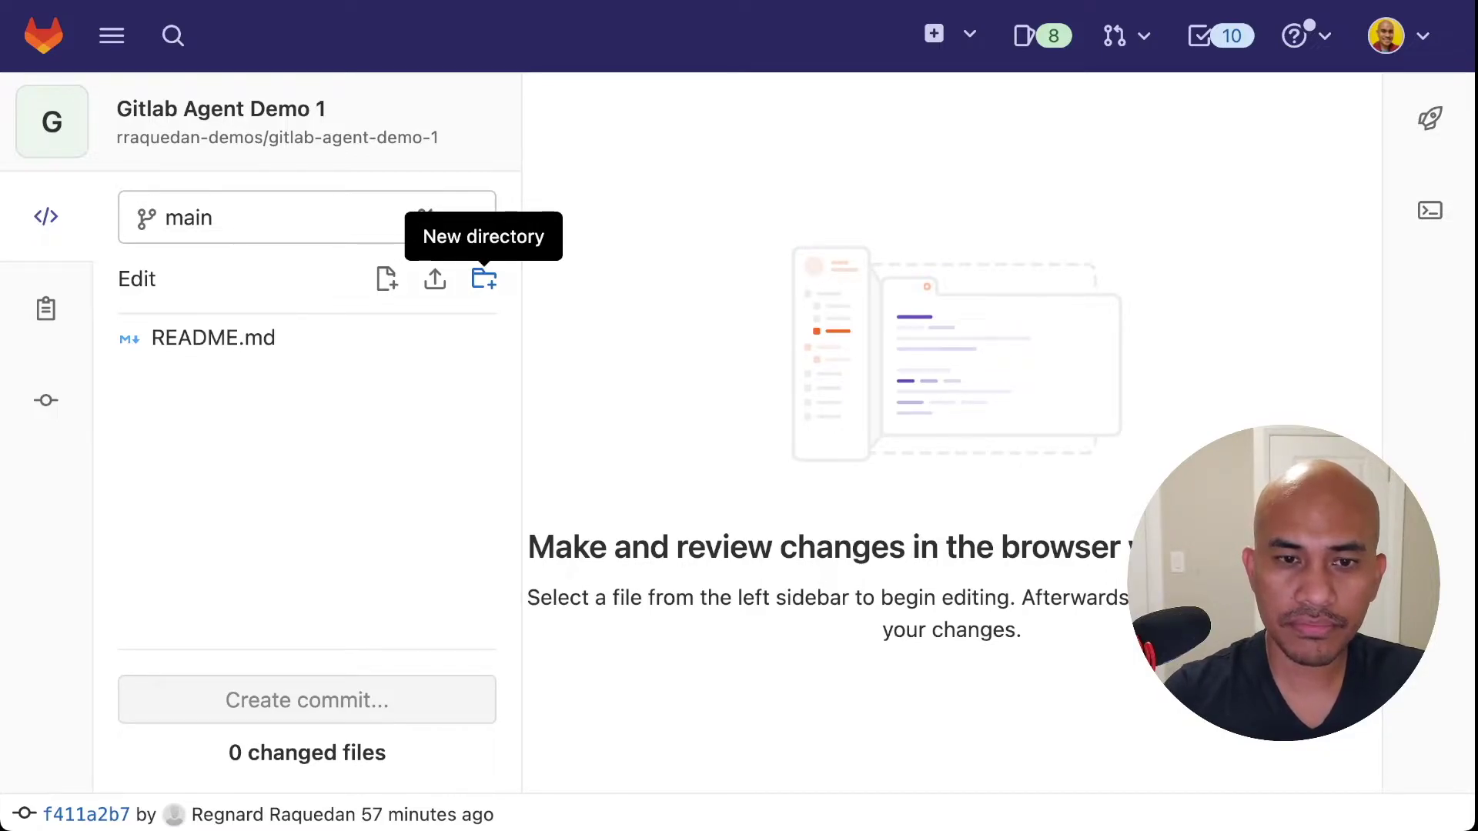
{"action": "left_click", "coordinate": [484, 279]}
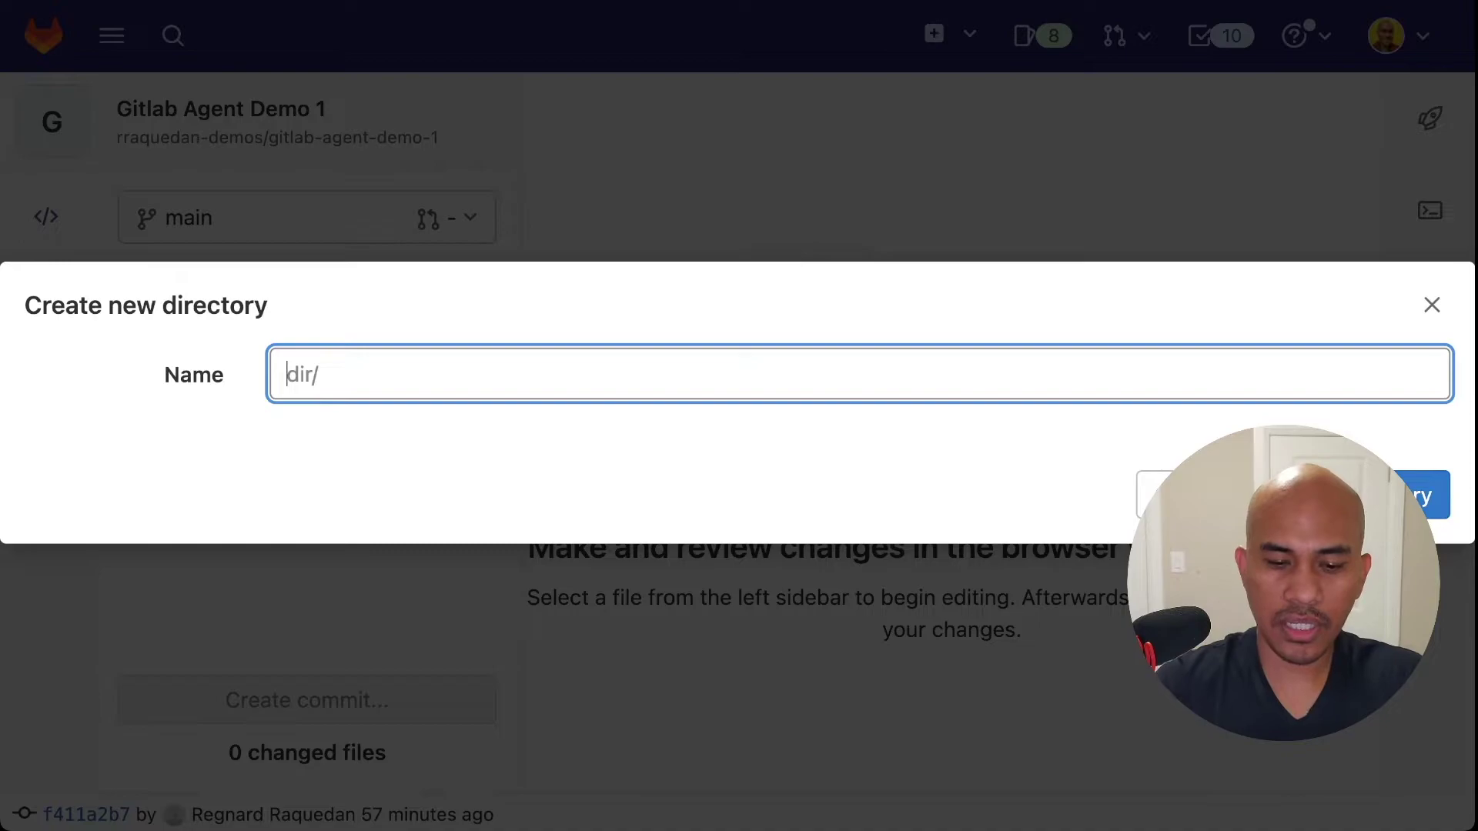
{"action": "type", "text": ".gitlab/agents/"}
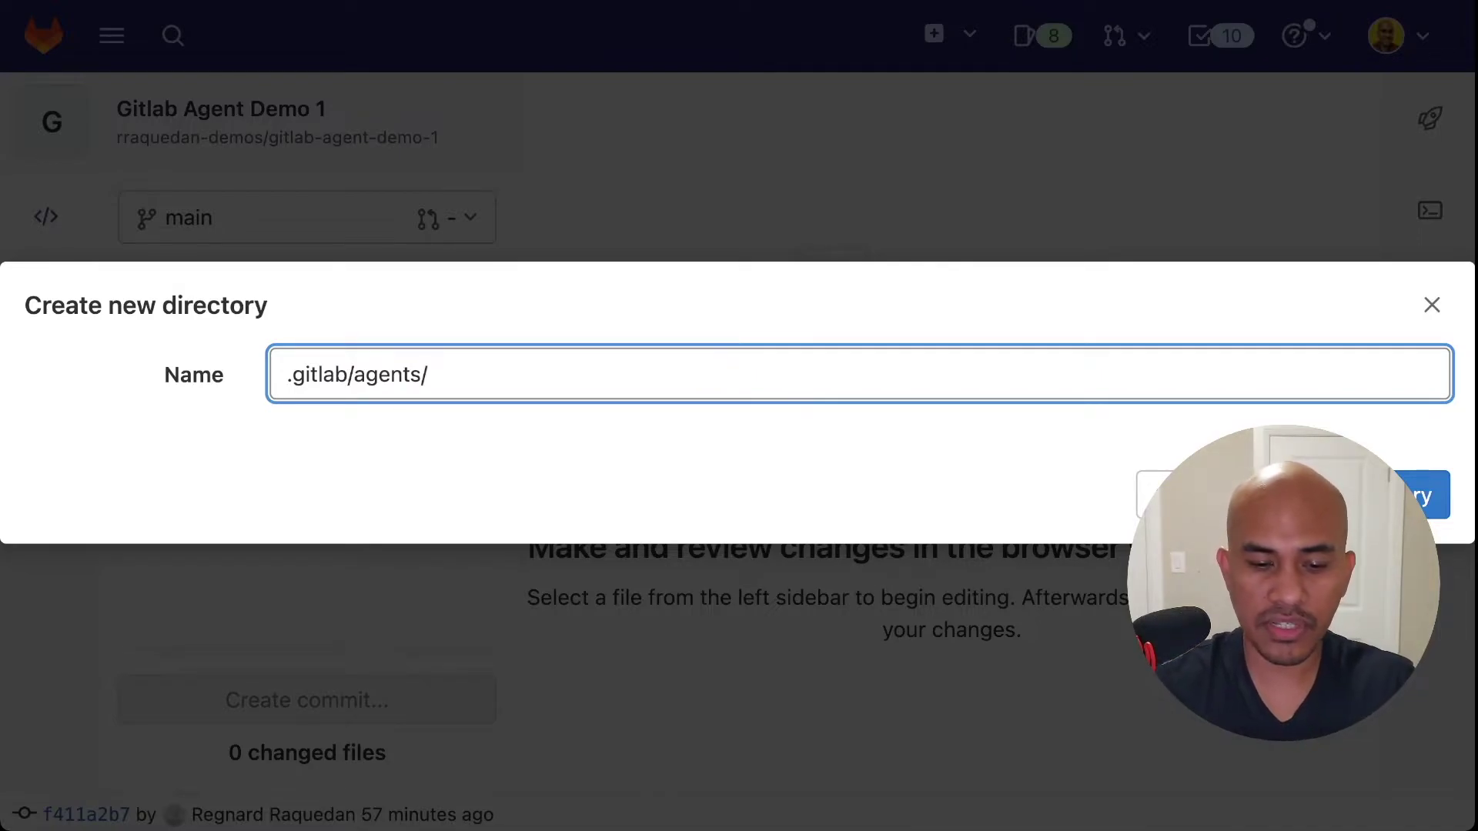
{"action": "type", "text": "gitla"}
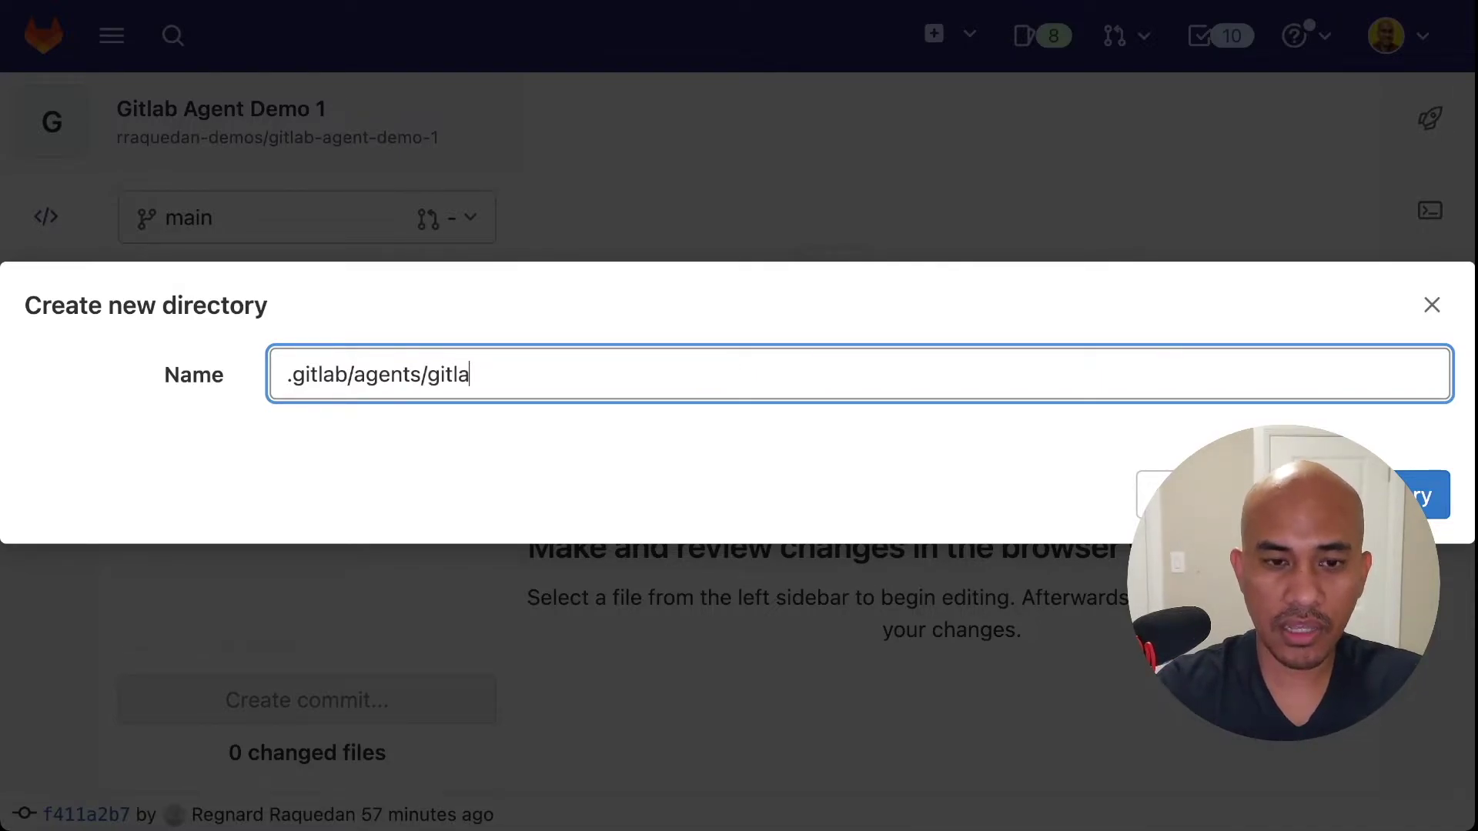
{"action": "type", "text": "b-gk"}
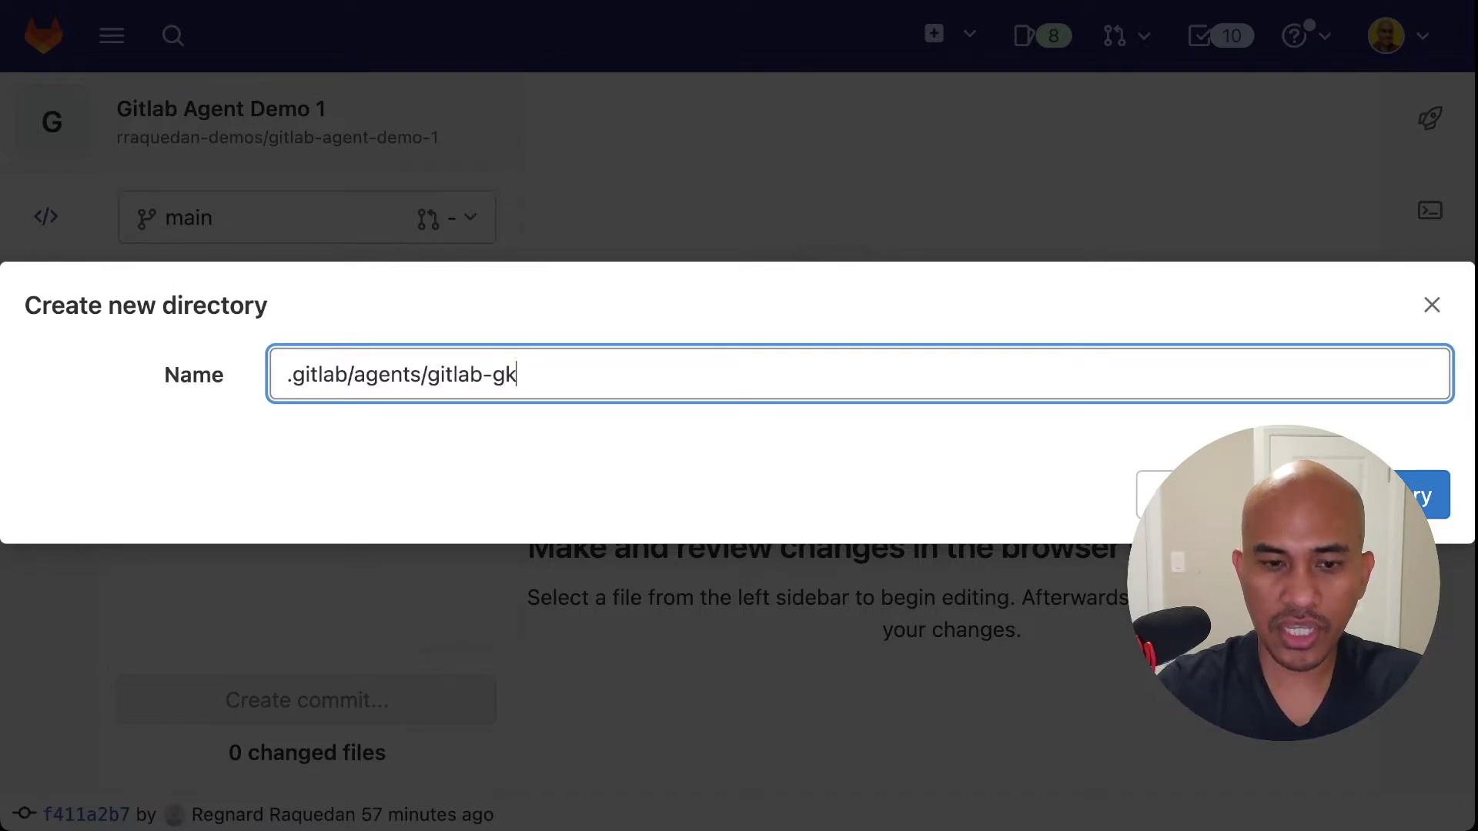
{"action": "type", "text": "e-demo"}
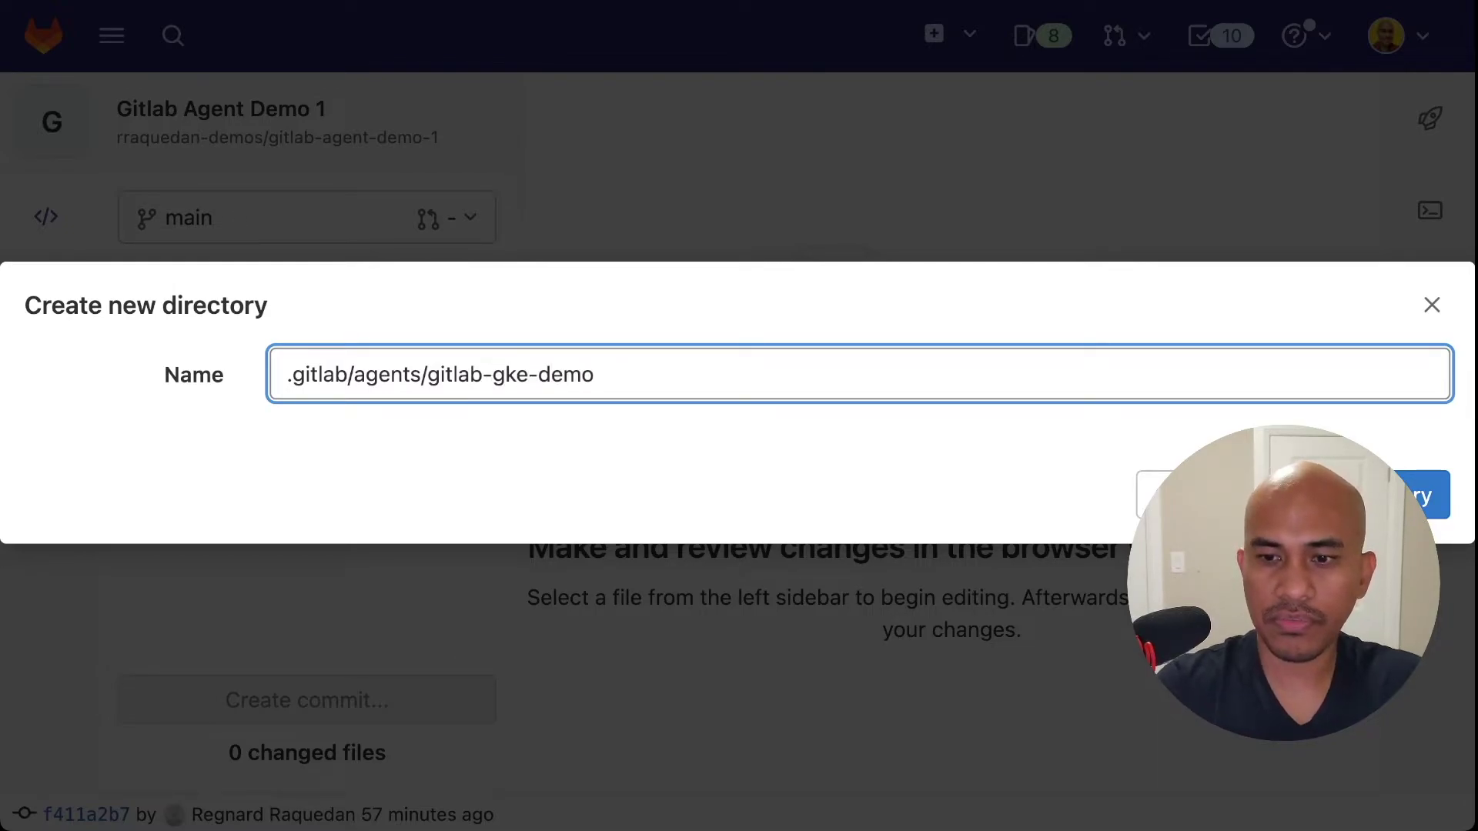
Step: Create the .gitlab/agents/gitlab-gke-demo folder path in the Web IDE file tree
{"action": "key", "text": "Return"}
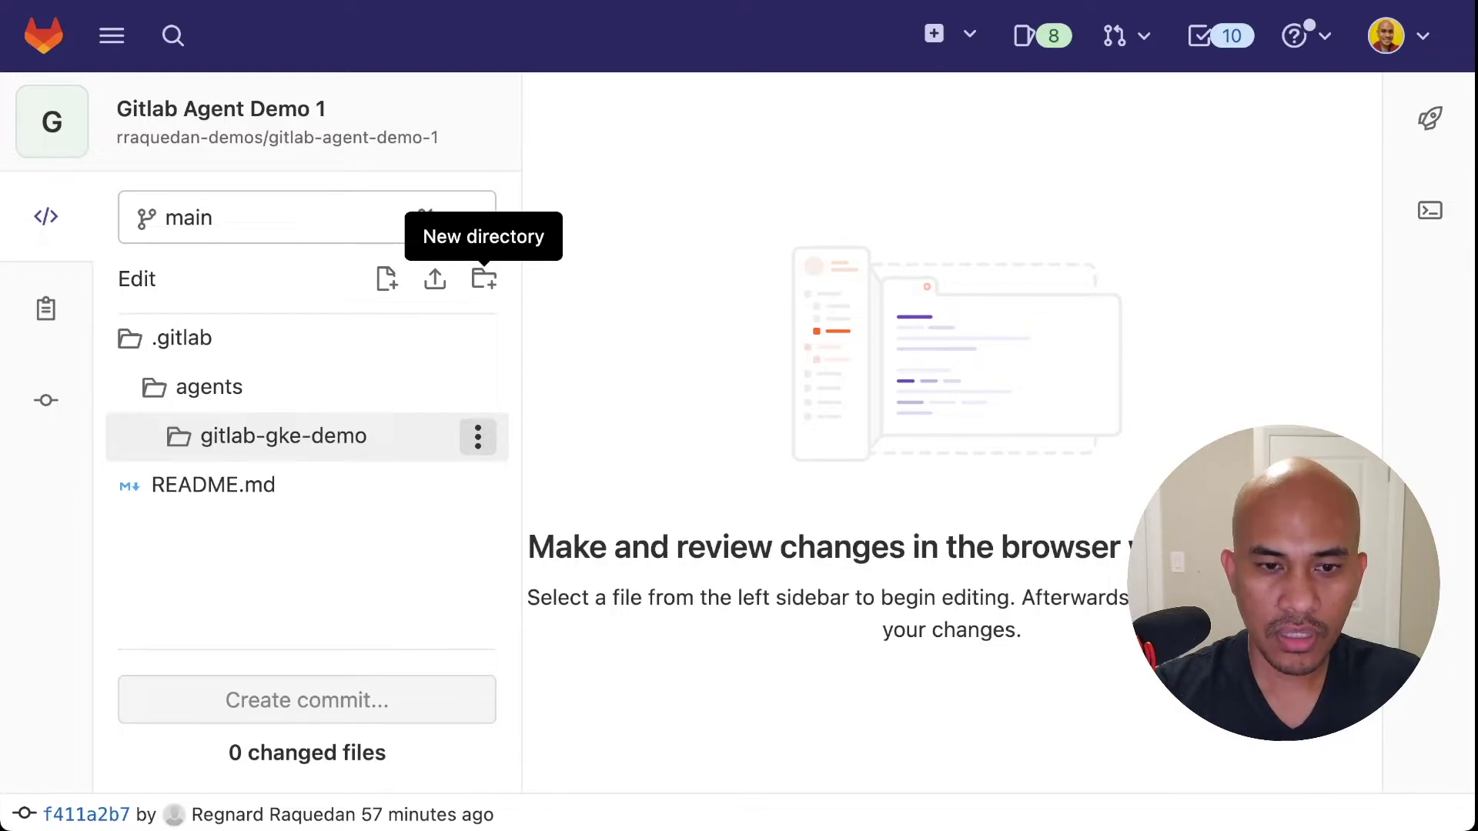
{"action": "left_click", "coordinate": [478, 436]}
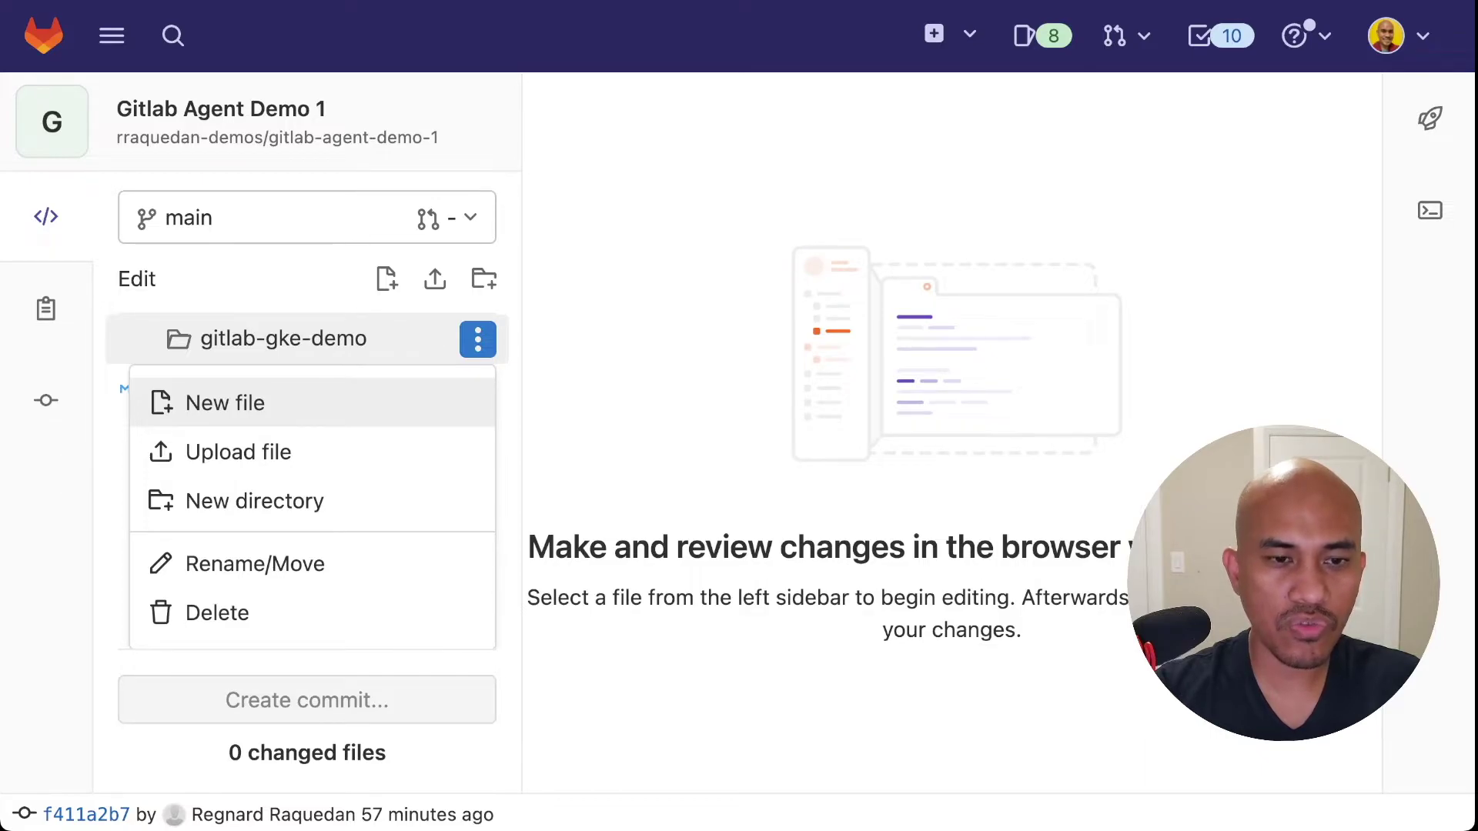
Step: Add an empty config.yaml file inside the gitlab-gke-demo folder and commit it
{"action": "left_click", "coordinate": [225, 402]}
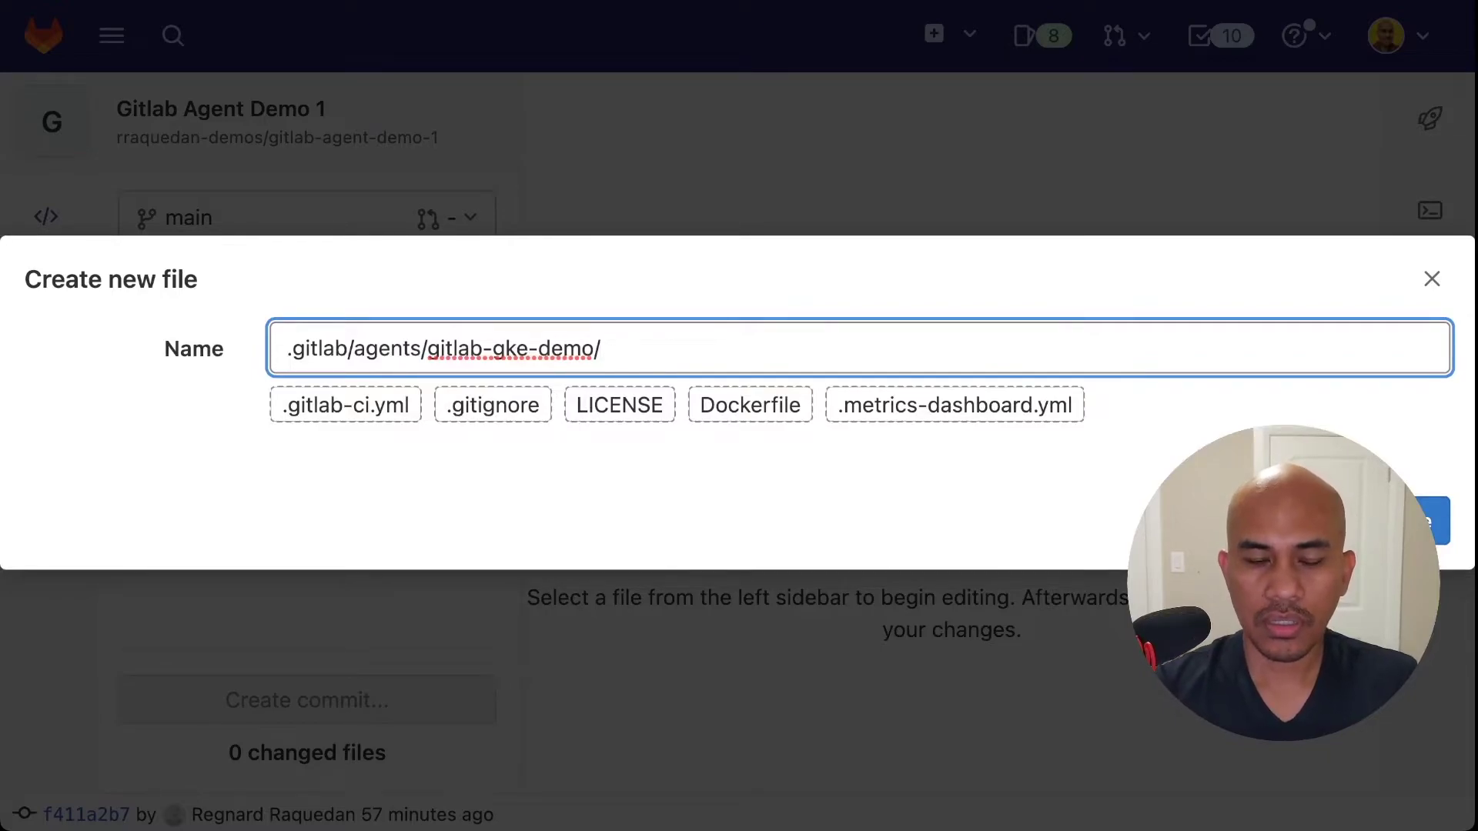
{"action": "type", "text": "co"}
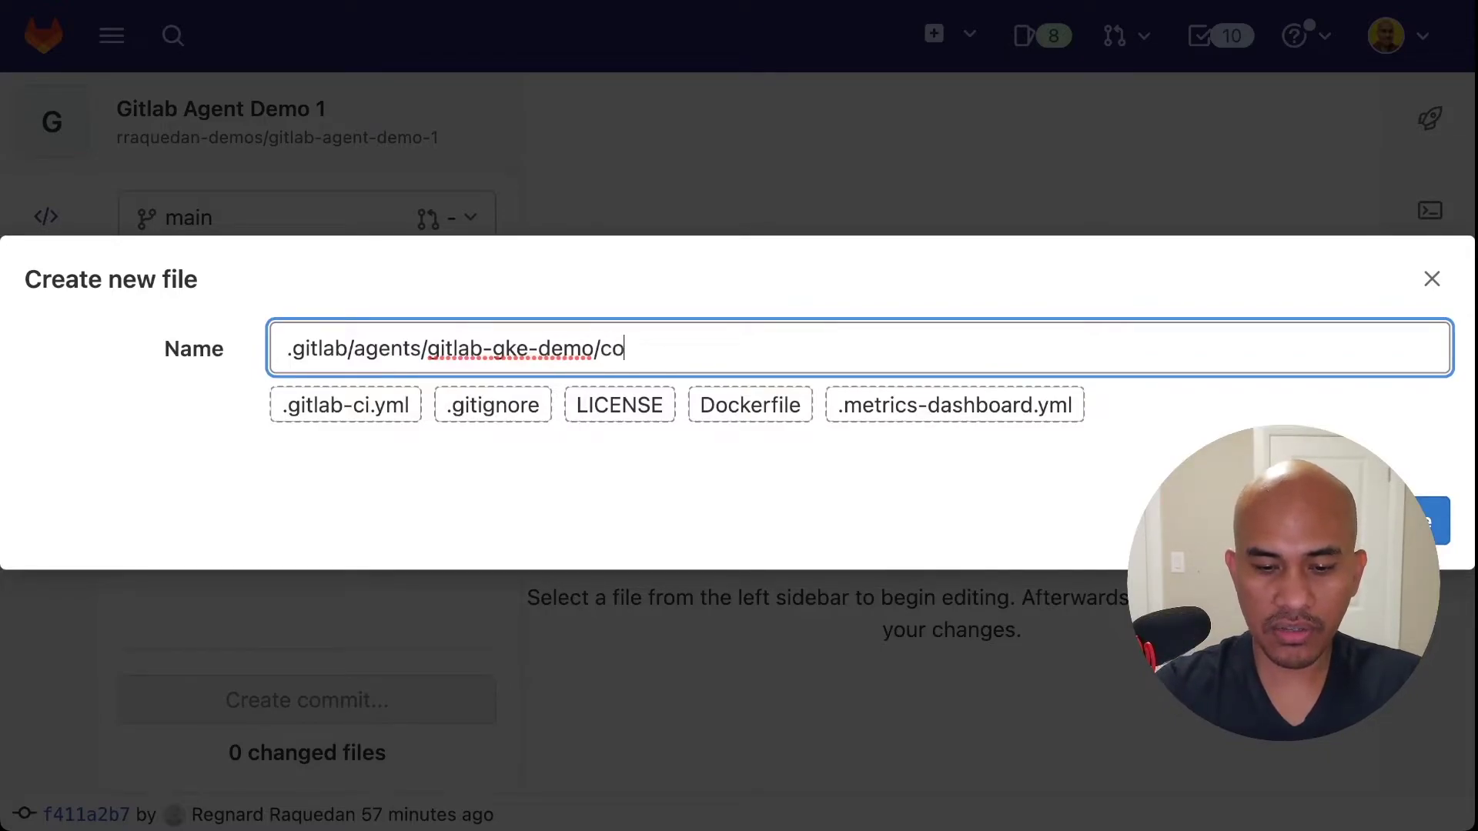
{"action": "type", "text": "f"}
{"action": "key", "text": "BackSpace"}
{"action": "type", "text": "nfig"}
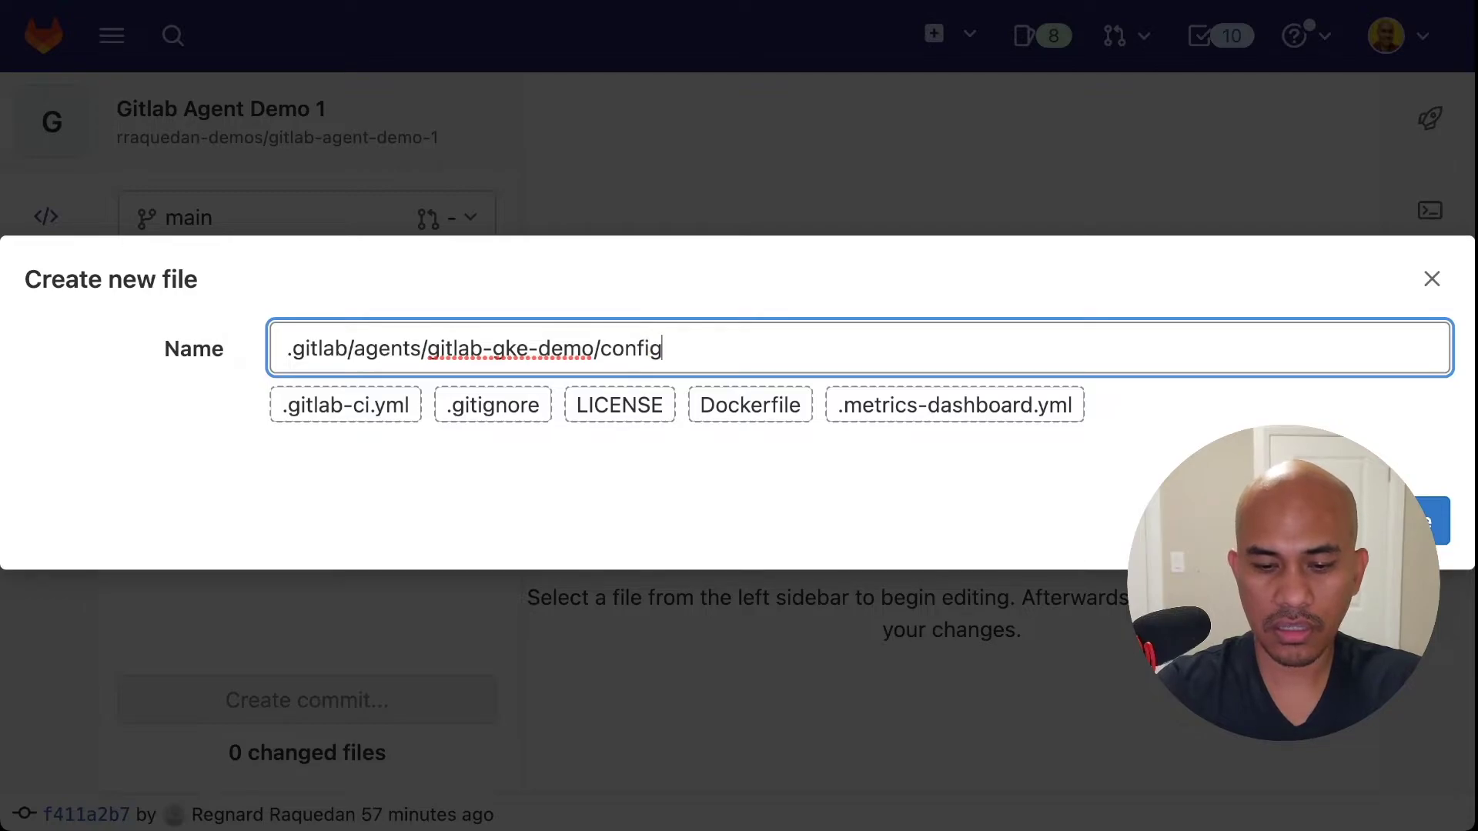
{"action": "type", "text": ".yaml"}
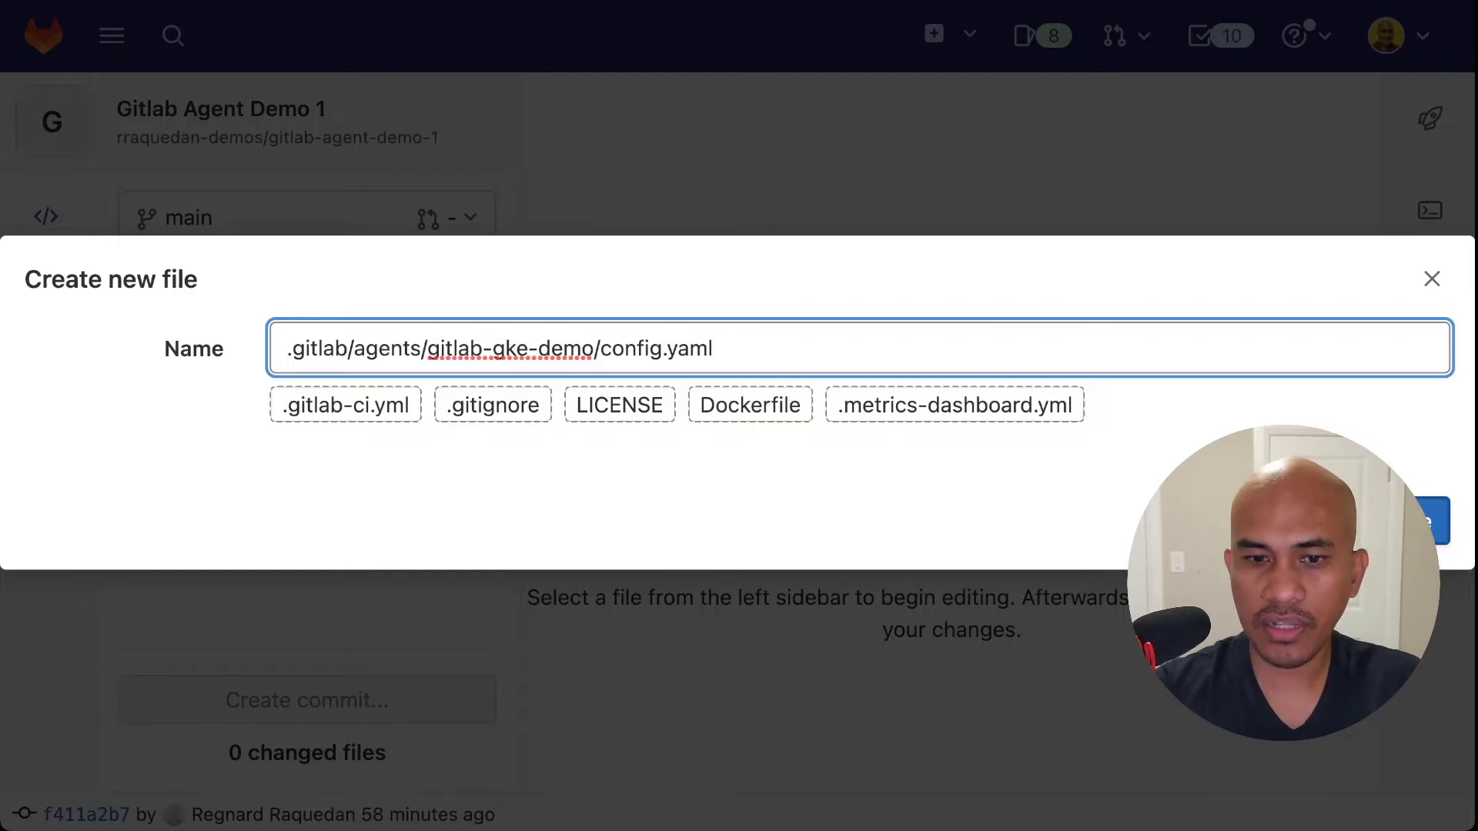
{"action": "key", "text": "Return"}
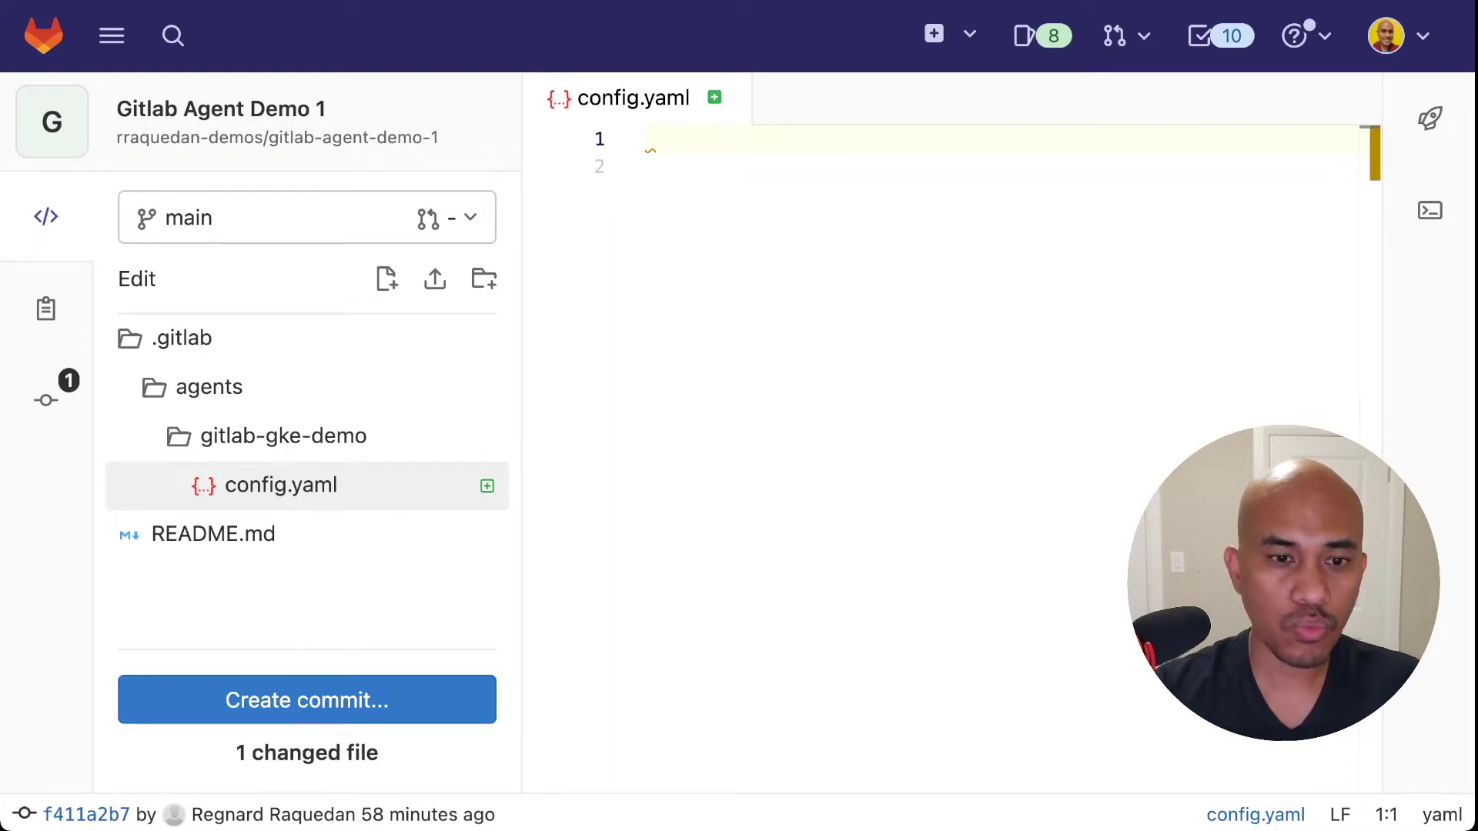
{"action": "left_click", "coordinate": [306, 700]}
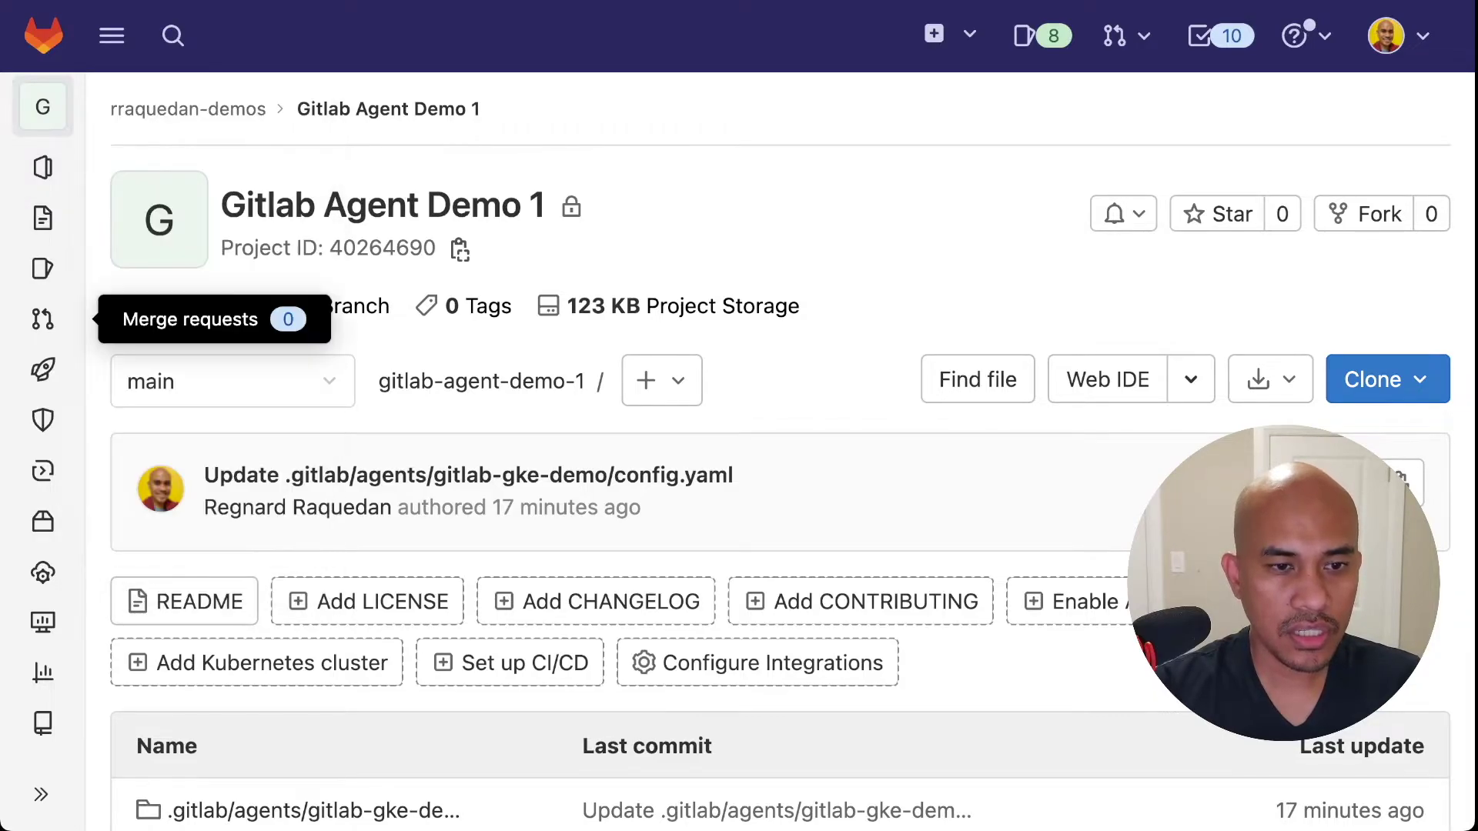
{"action": "mouse_move", "coordinate": [43, 574]}
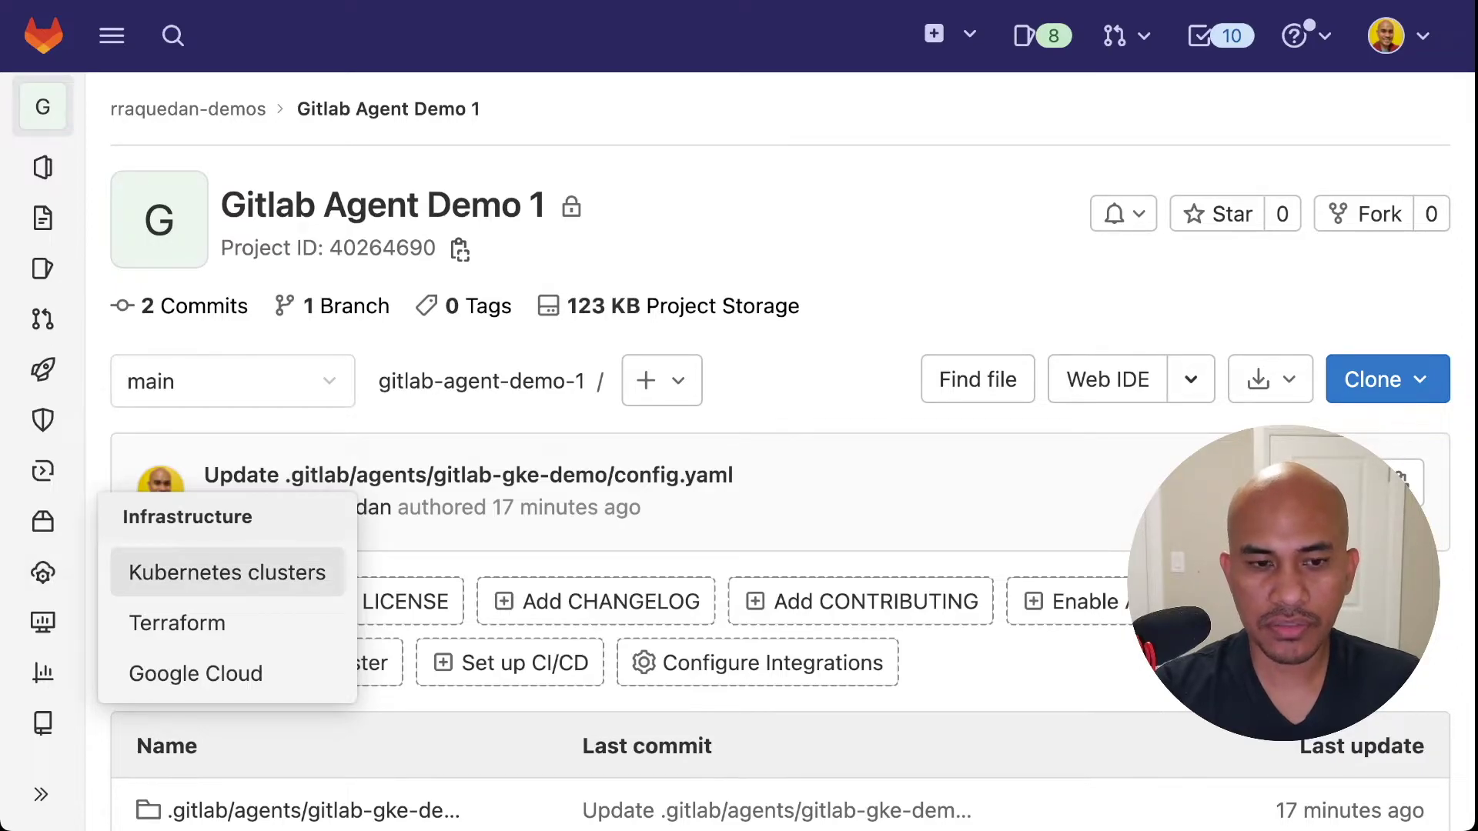
Step: Go to Infrastructure > Kubernetes clusters and bring up the Connect a Kubernetes cluster dialog
{"action": "left_click", "coordinate": [227, 572]}
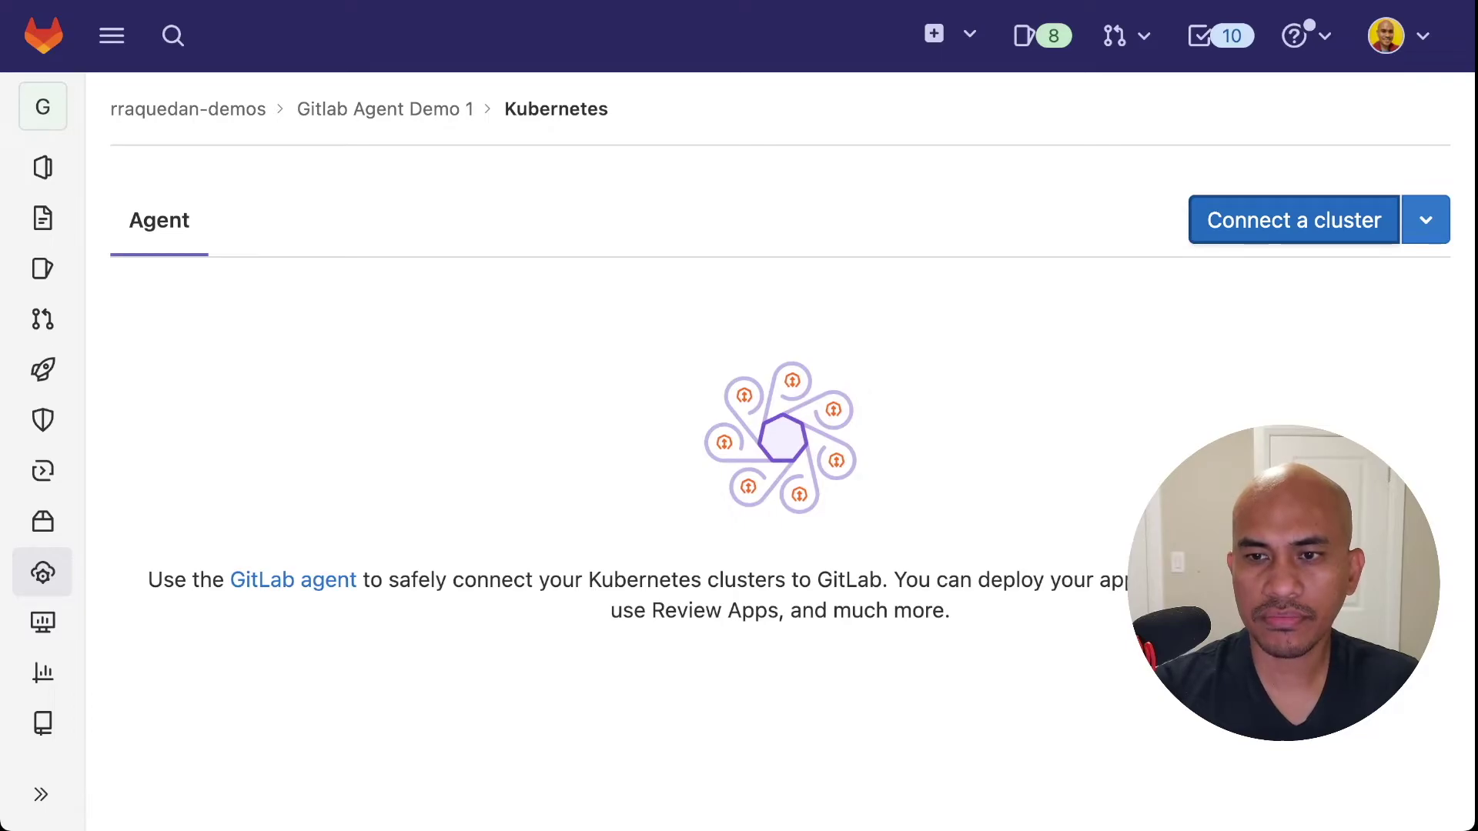
{"action": "left_click", "coordinate": [1294, 220]}
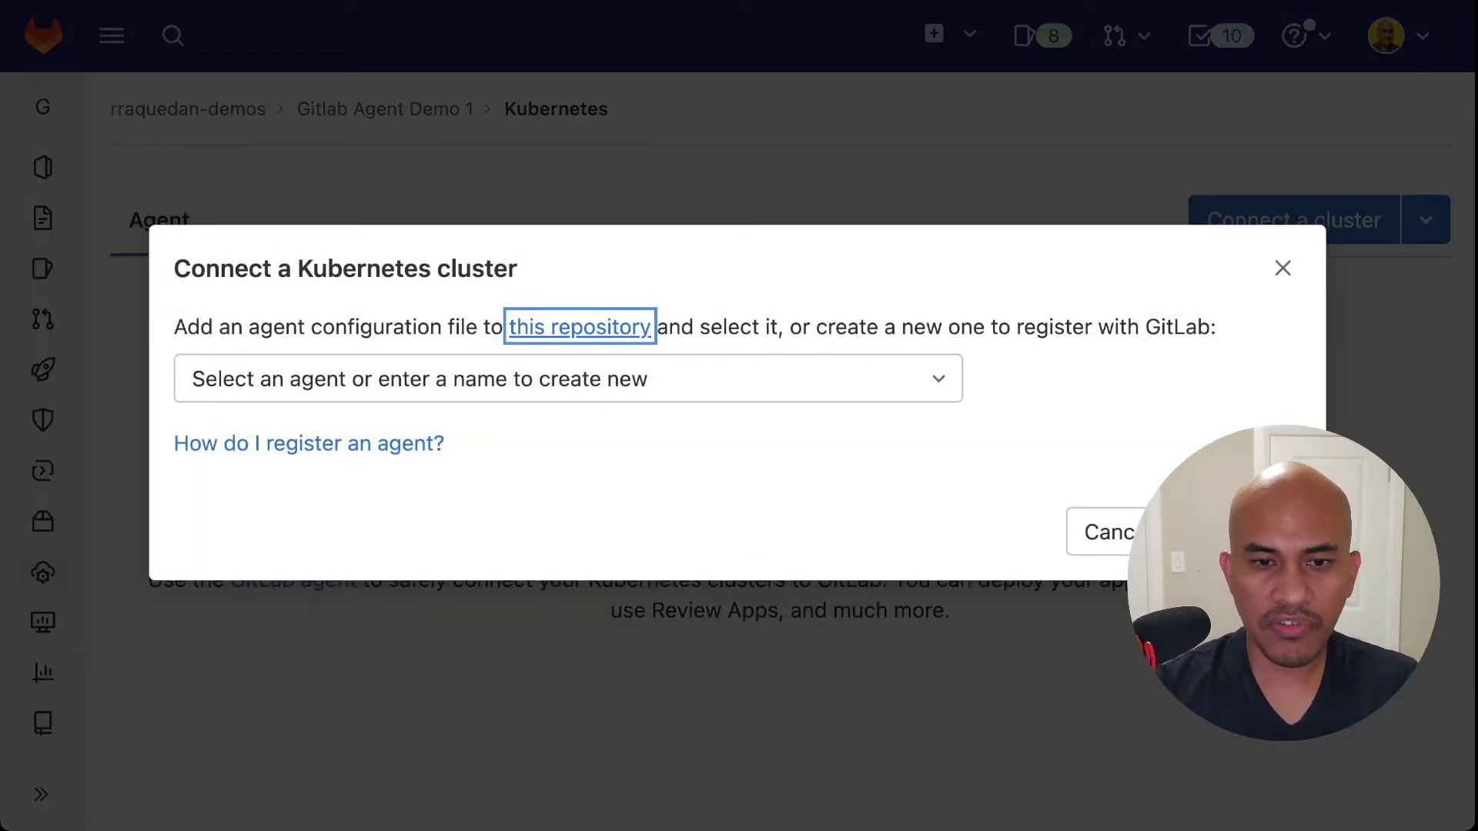
Step: Select gitlab-gke-demo from the agent dropdown and register it
{"action": "left_click", "coordinate": [566, 378]}
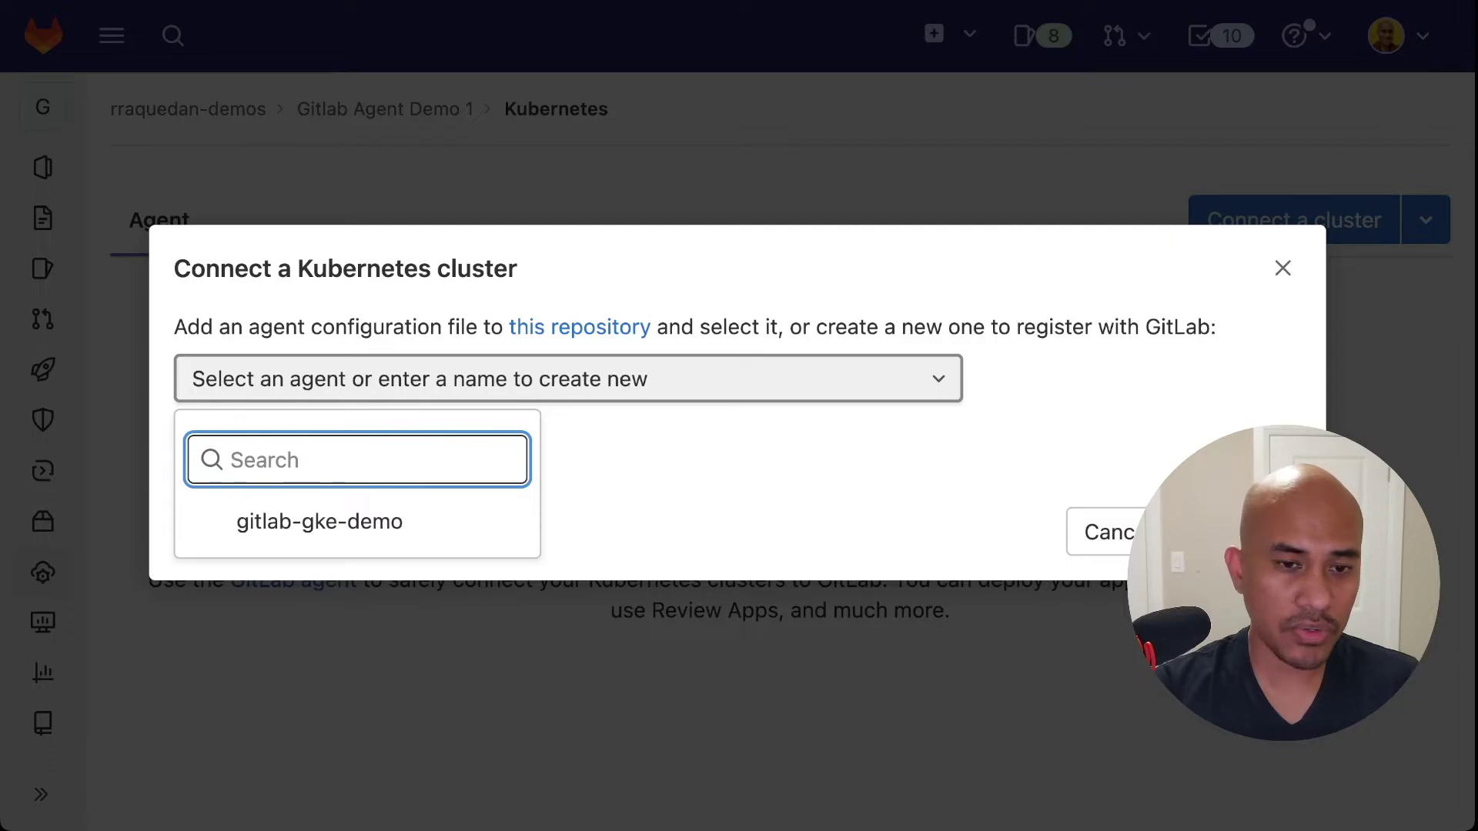
{"action": "key", "text": "Down"}
{"action": "key", "text": "Return"}
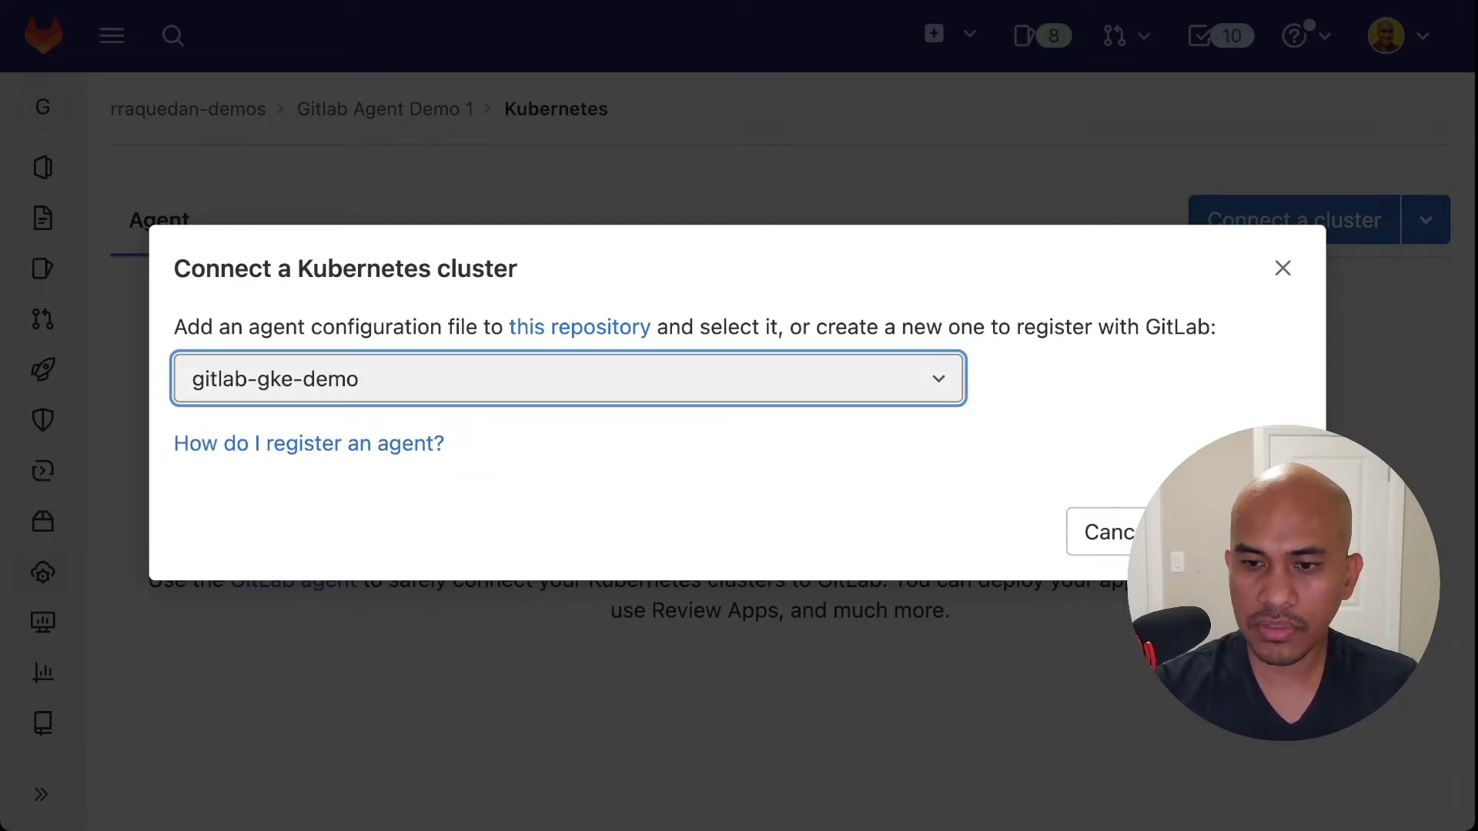
{"action": "key", "text": "Tab"}
{"action": "key", "text": "Return"}
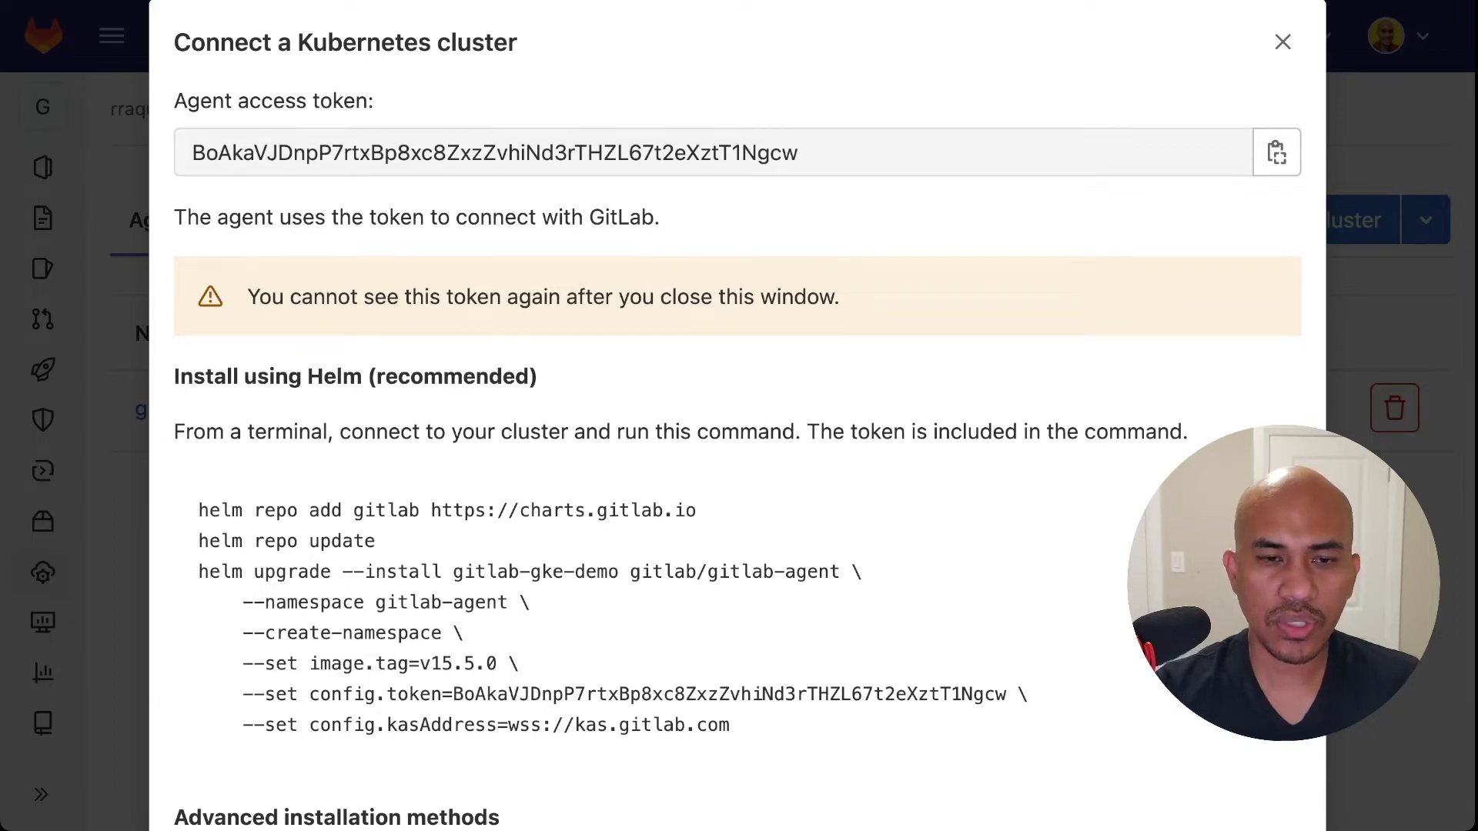
{"action": "scroll", "coordinate": [739, 463], "scroll_direction": "down", "scroll_amount": 2}
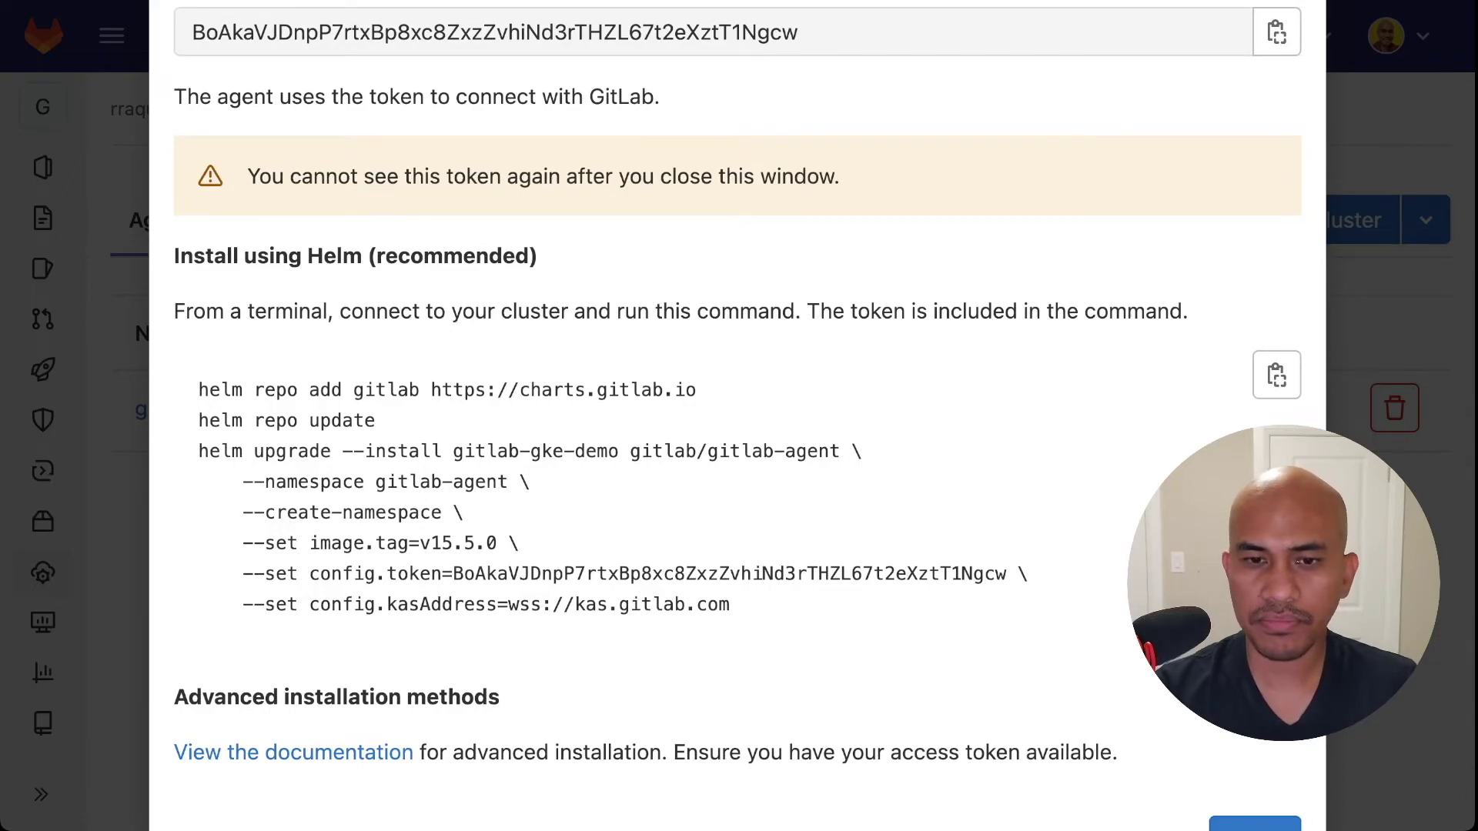
{"action": "scroll", "coordinate": [739, 462], "scroll_direction": "down", "scroll_amount": 1}
Step: Copy the gitlab-gke-demo Helm install commands from the connect dialog
{"action": "left_click", "coordinate": [1276, 316]}
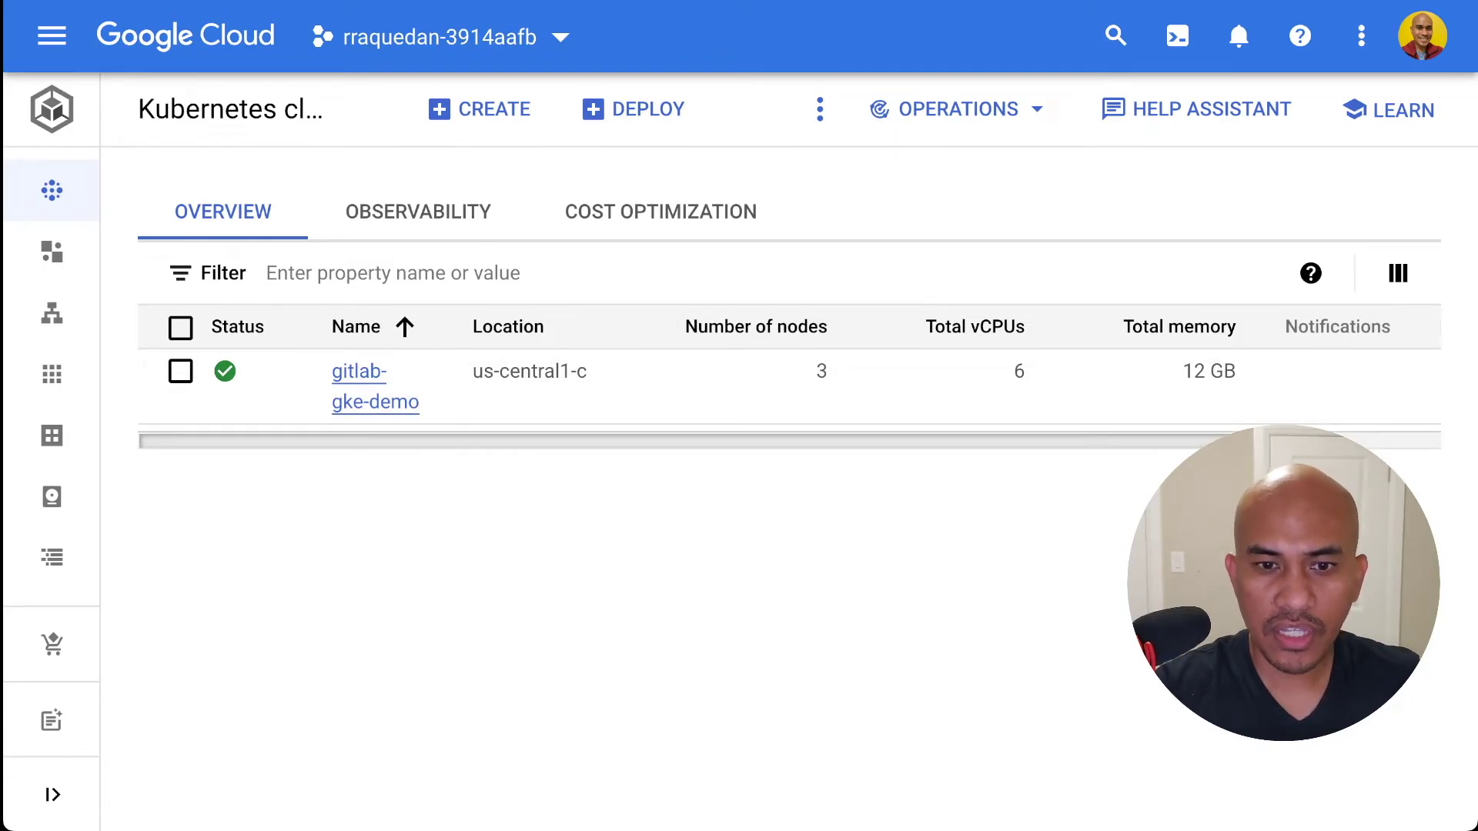
{"action": "scroll", "coordinate": [789, 381], "scroll_direction": "right", "scroll_amount": 3}
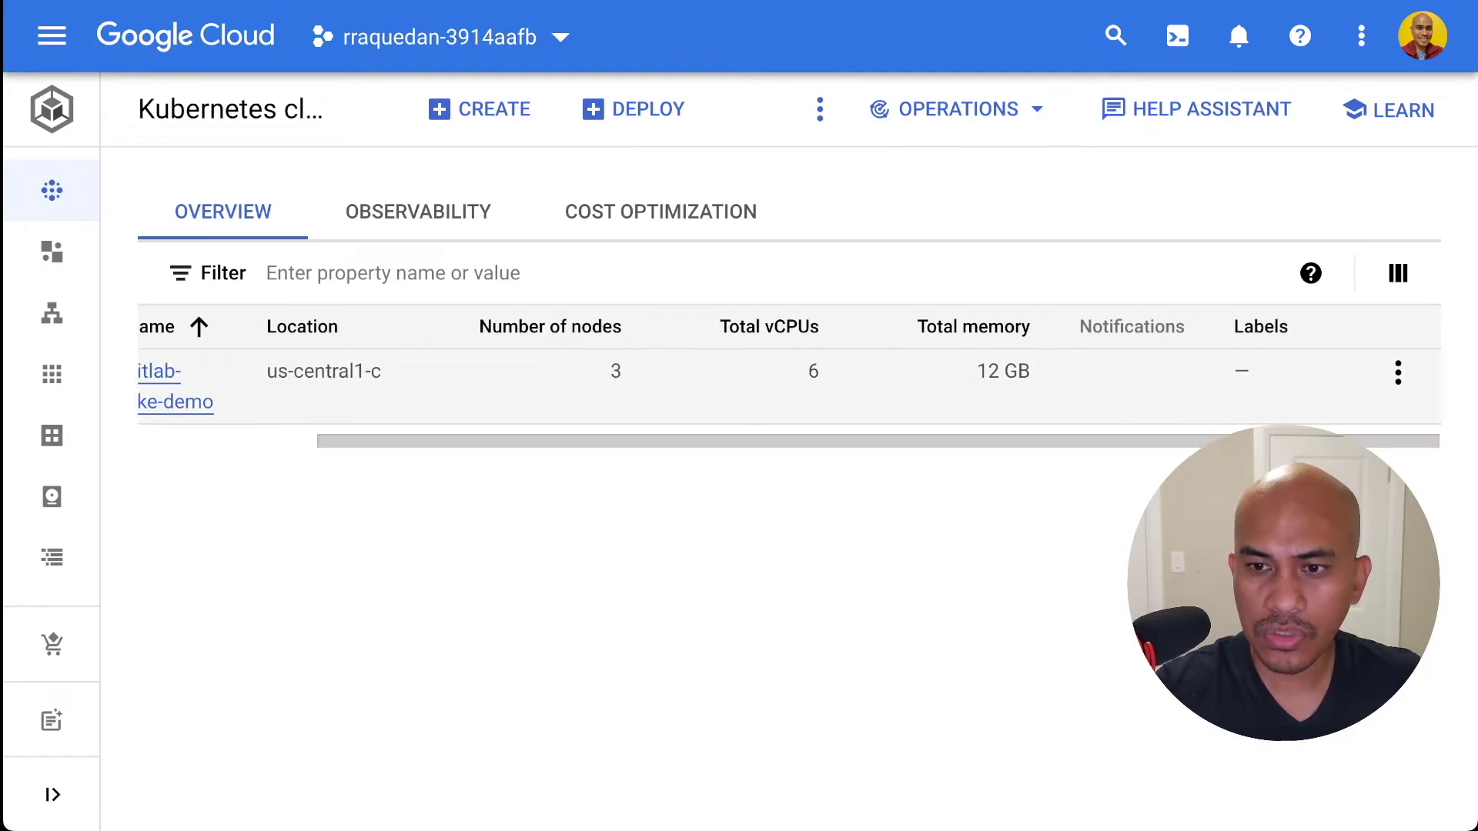
Step: Load the gitlab-gke-demo cluster's get-credentials command into Cloud Shell via Connect
{"action": "left_click", "coordinate": [1397, 371]}
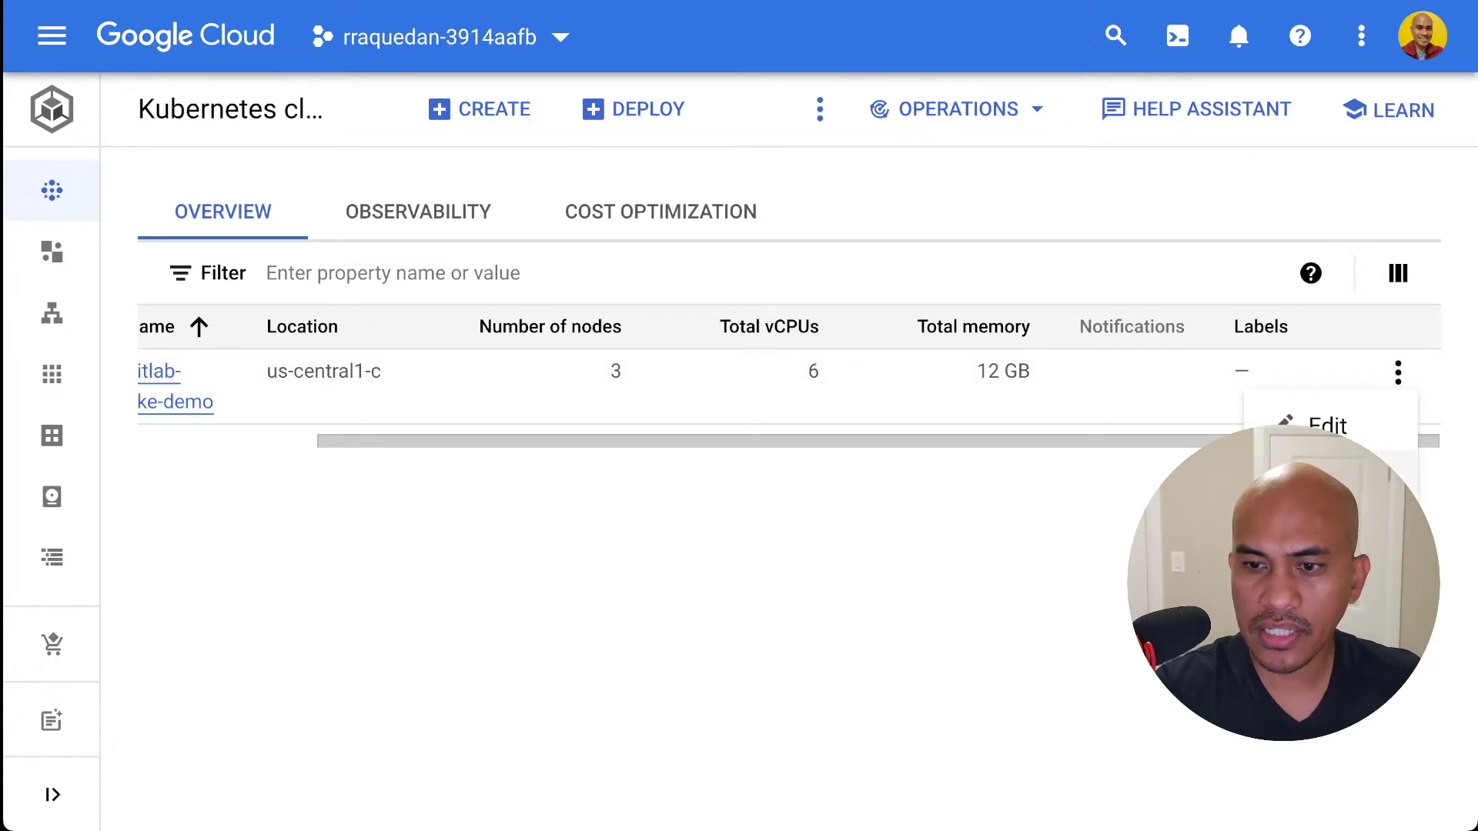
{"action": "left_click", "coordinate": [1385, 474]}
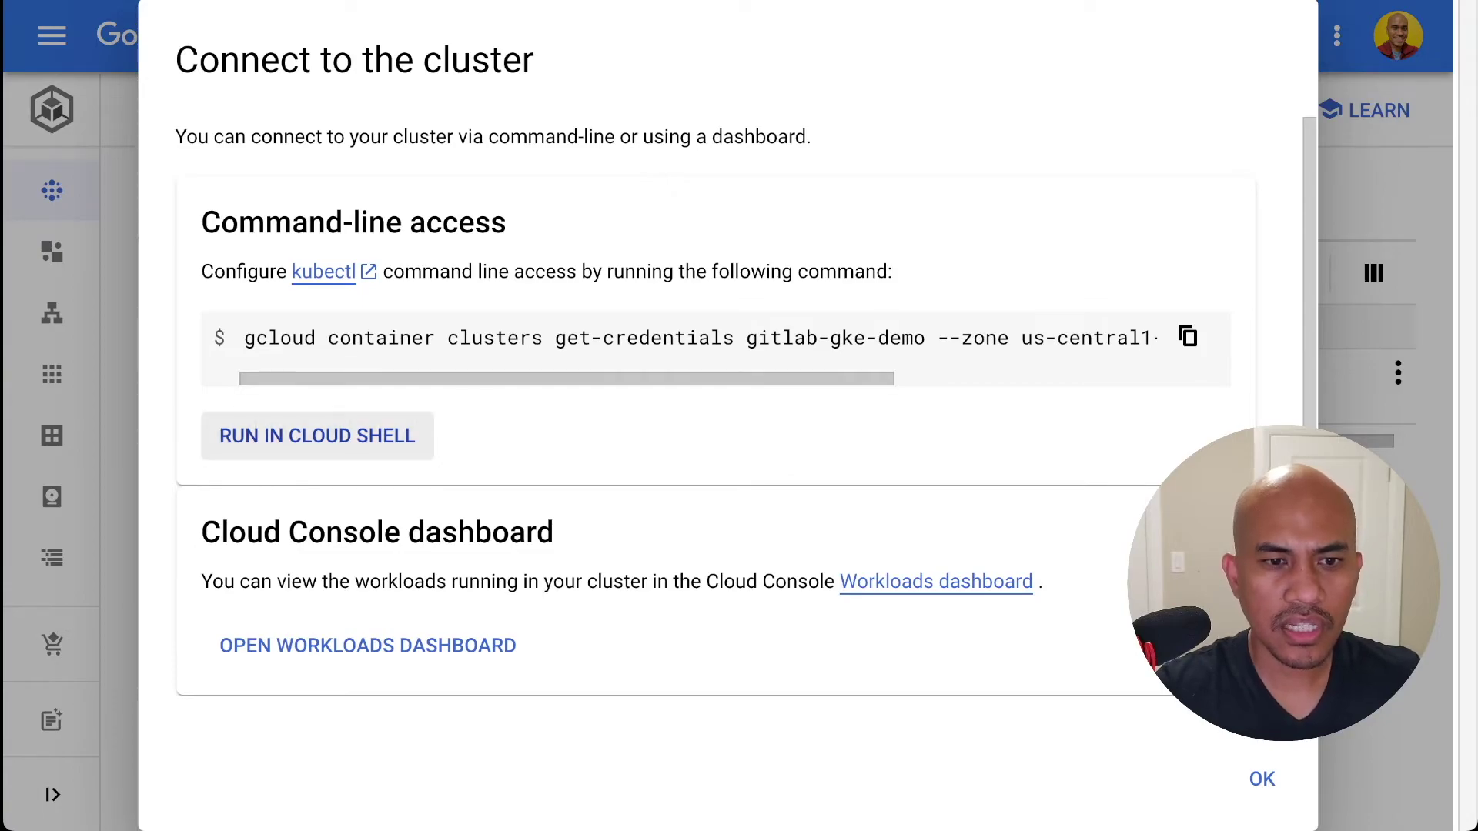
{"action": "left_click", "coordinate": [316, 436]}
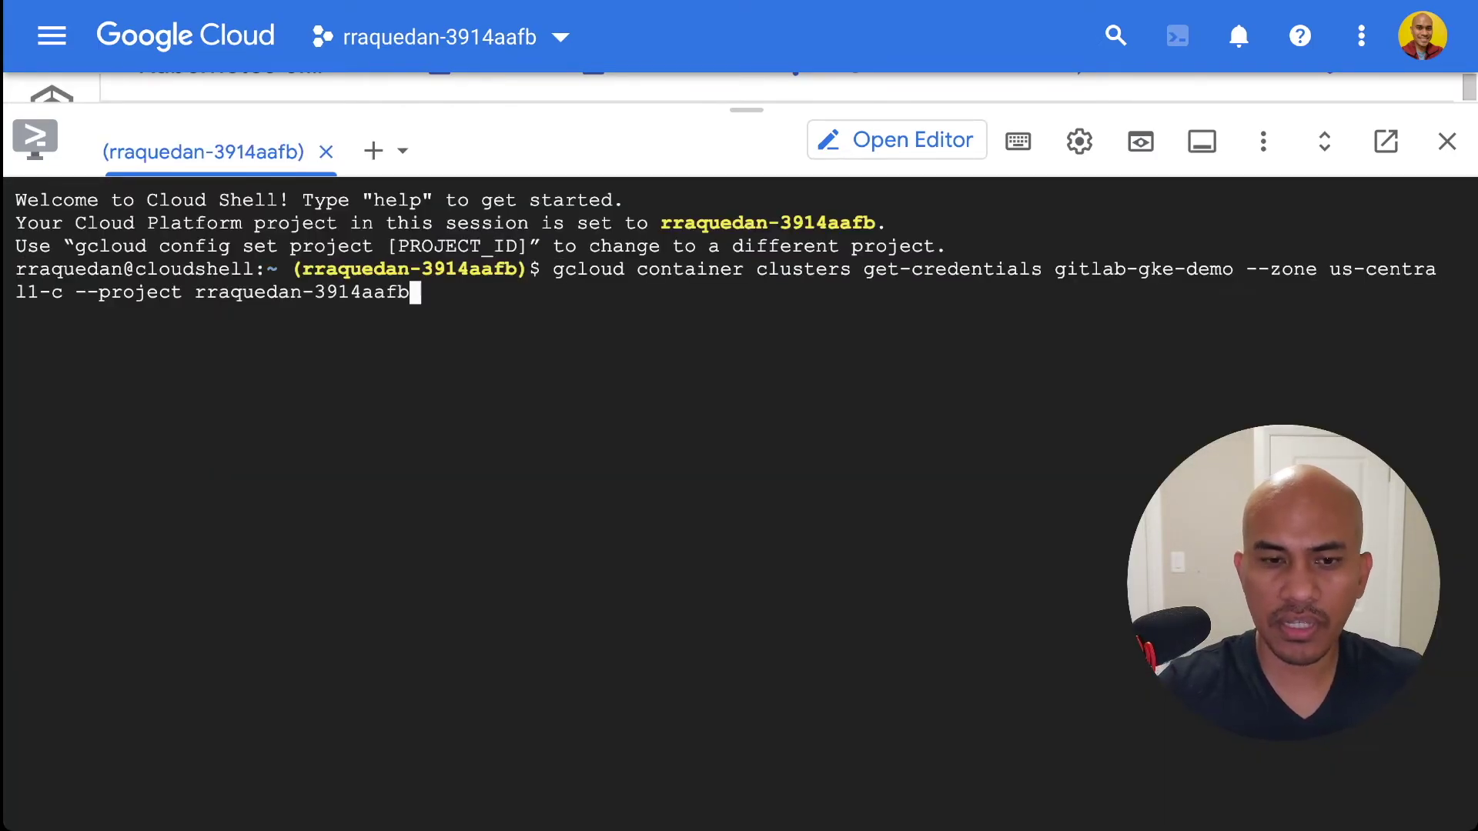
Step: Fetch gitlab-gke-demo credentials, then paste and run the Helm install commands
{"action": "key", "text": "Return"}
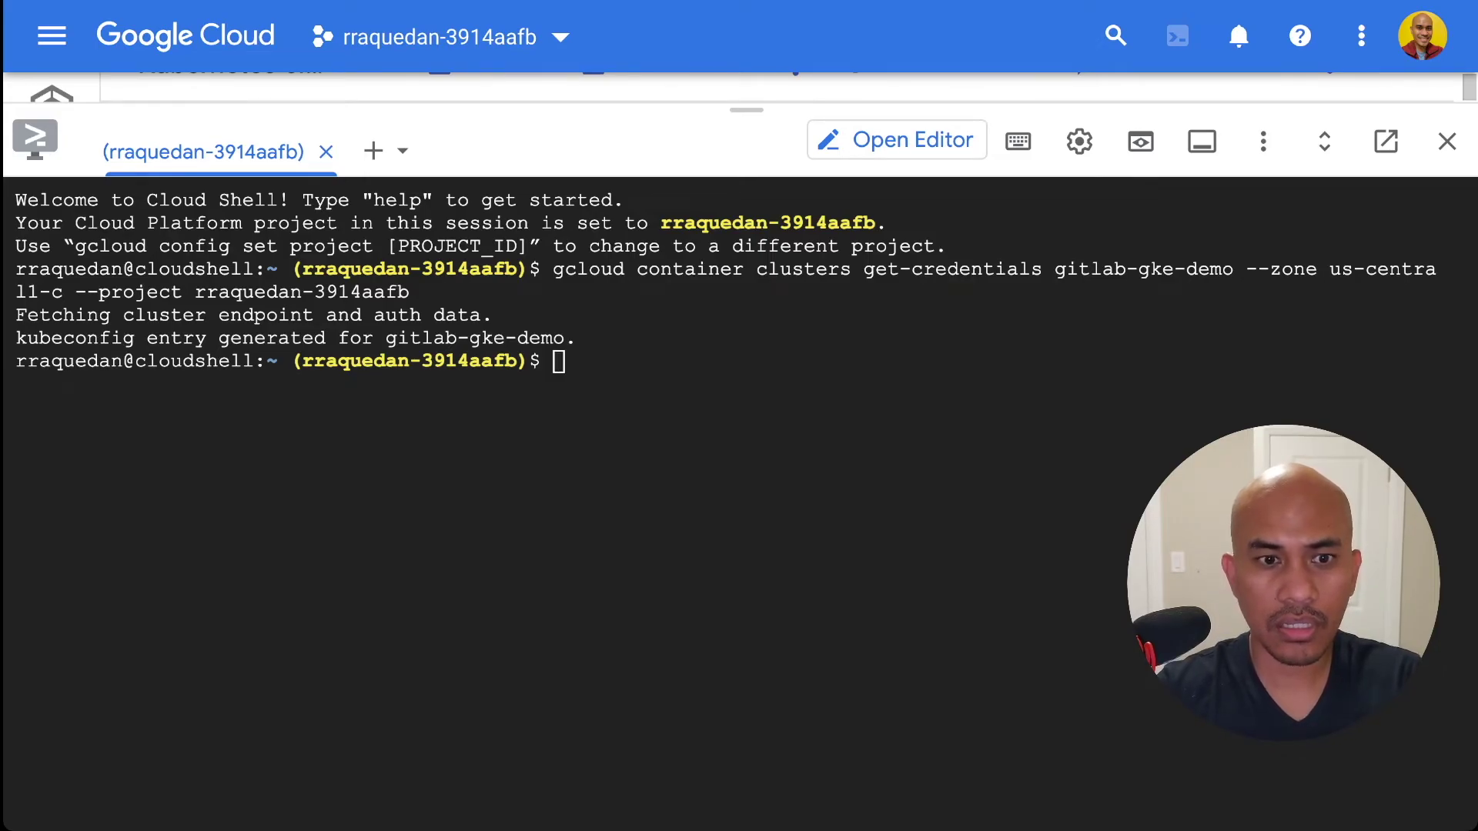
{"action": "key", "text": "ctrl+v"}
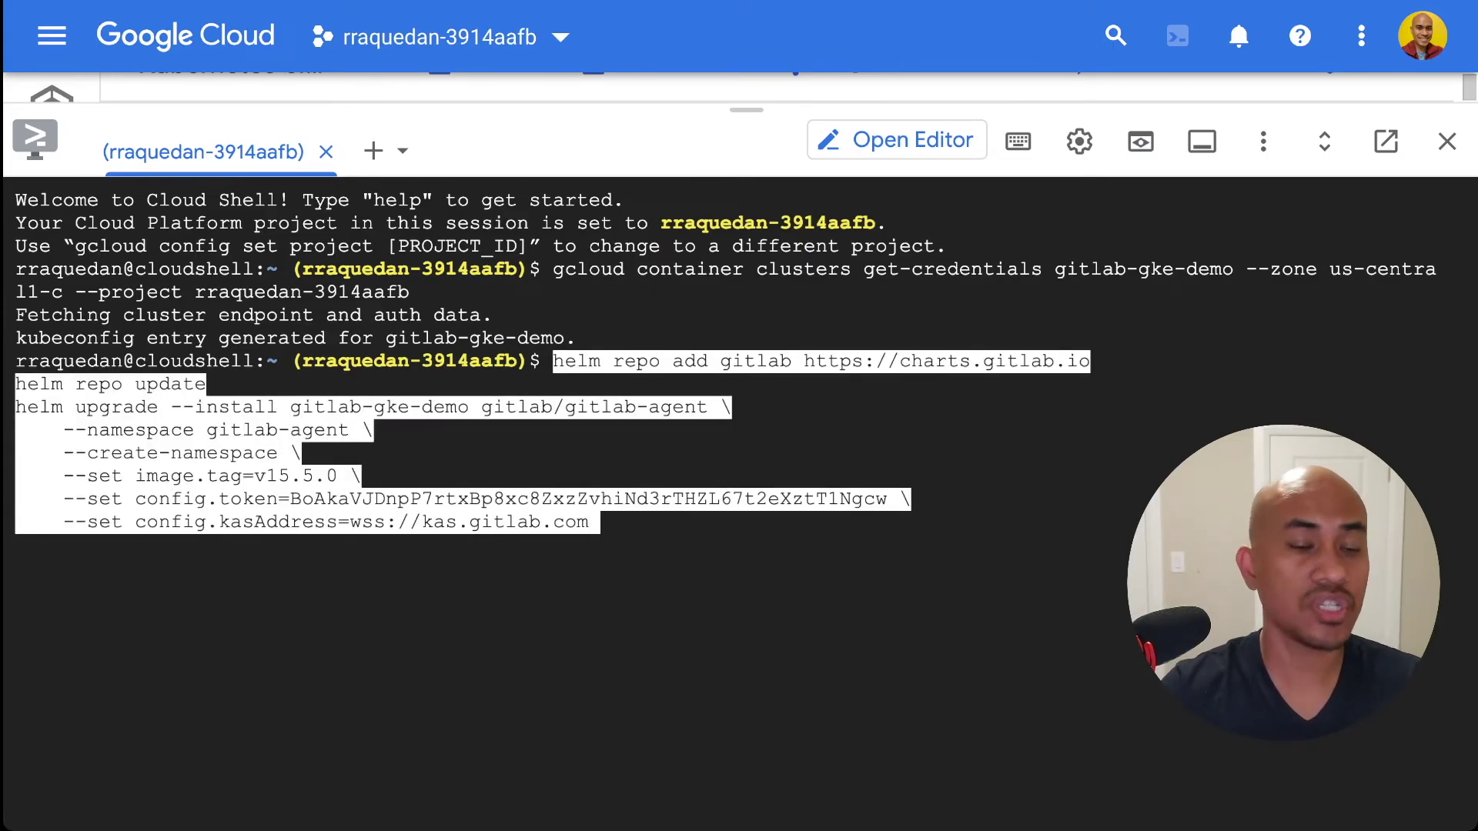
{"action": "key", "text": "Return"}
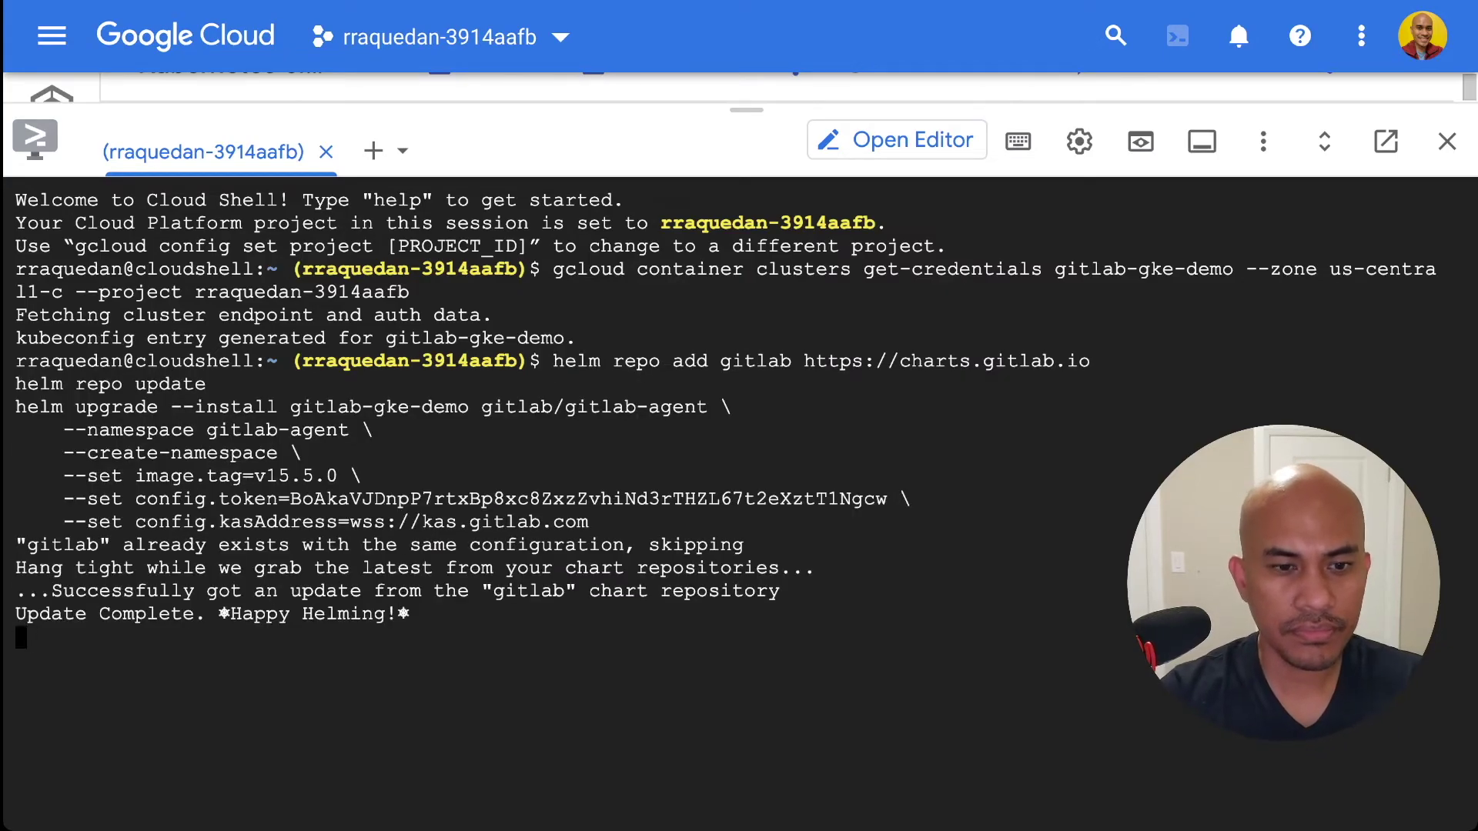